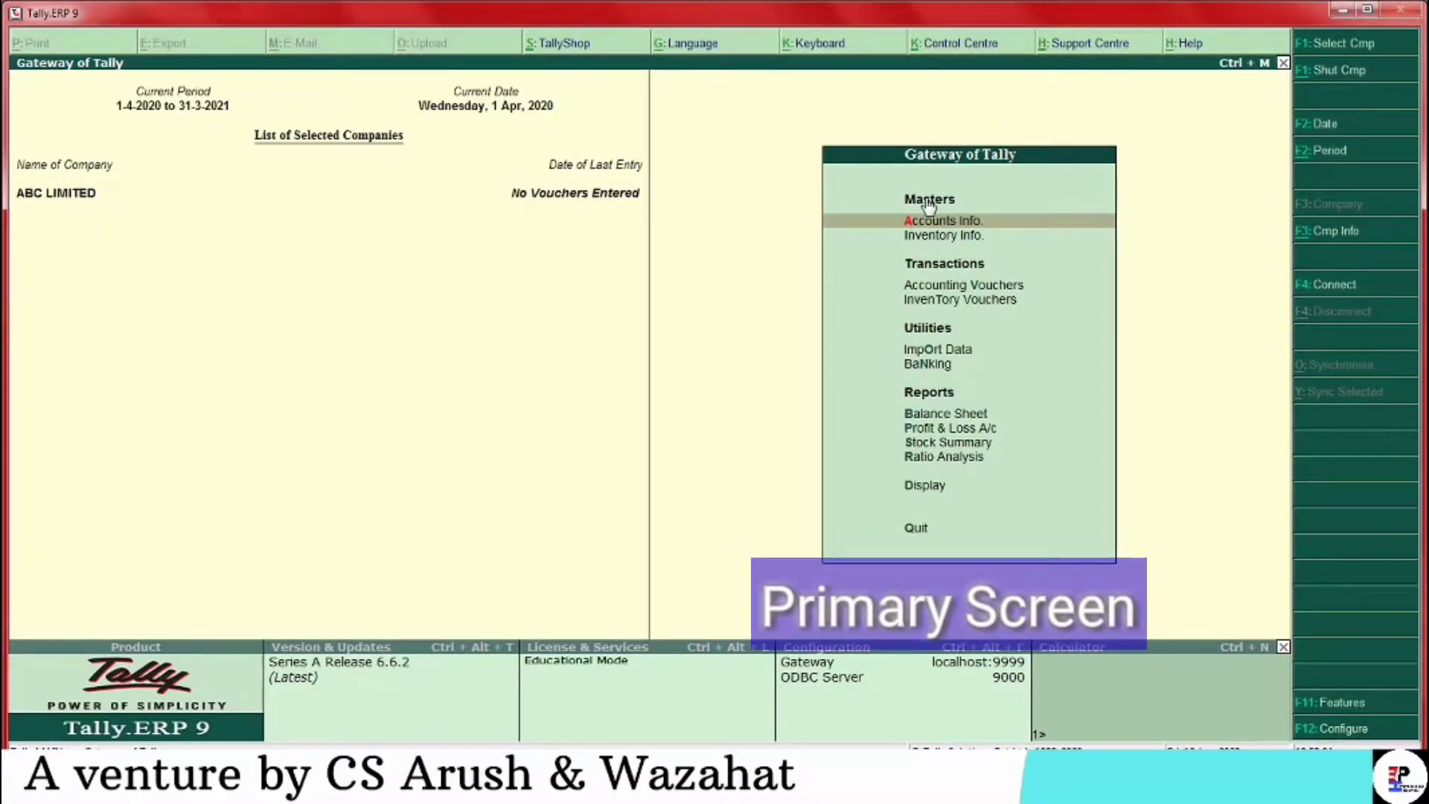
Step down the Gateway of Tally menu and open Company Info. with Alt+F3
key("Down")
key("Down")
key("Down")
key("Down")
key("Down")
key("Down")
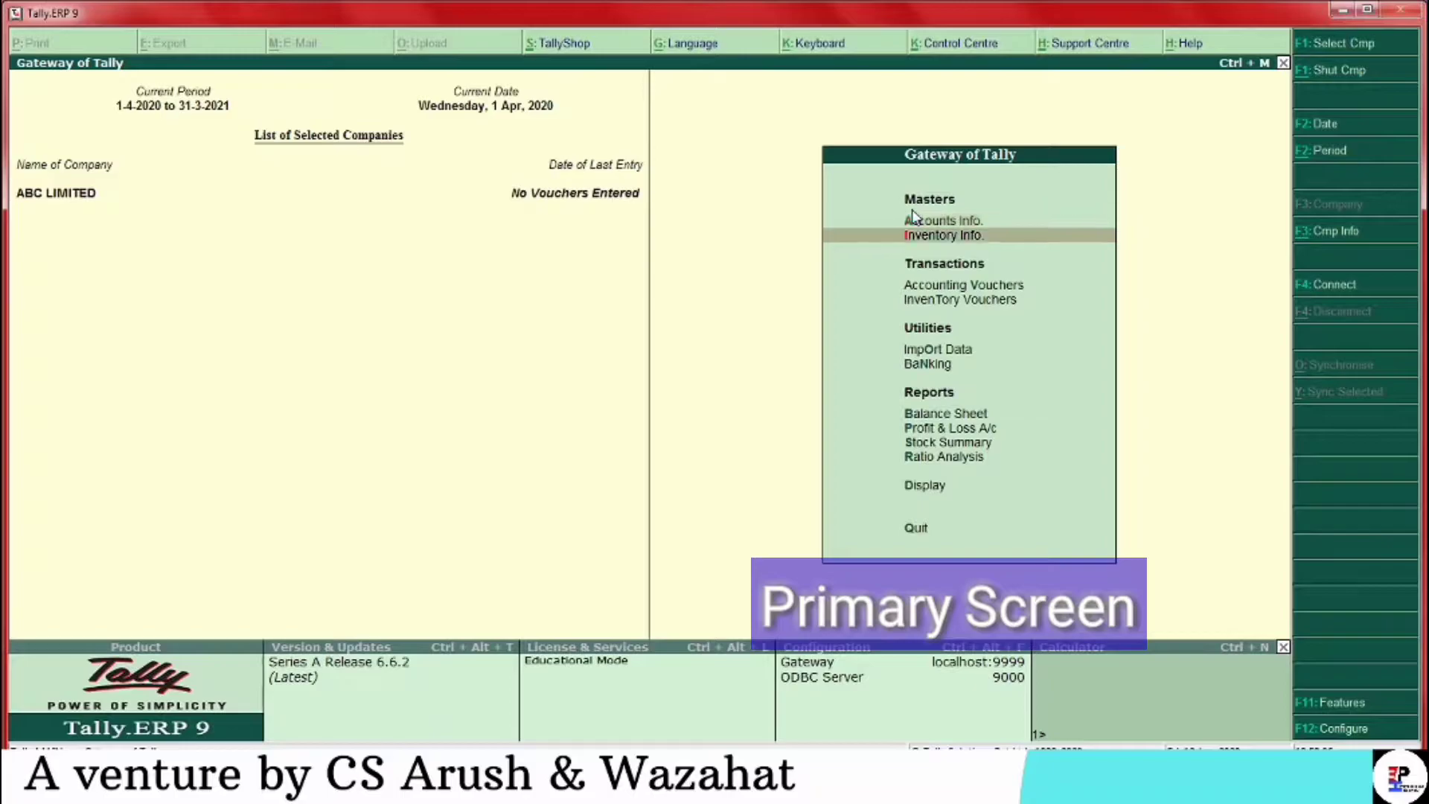
key("Down")
key("Down")
key("Down")
key("Down")
key("Down")
key("Down")
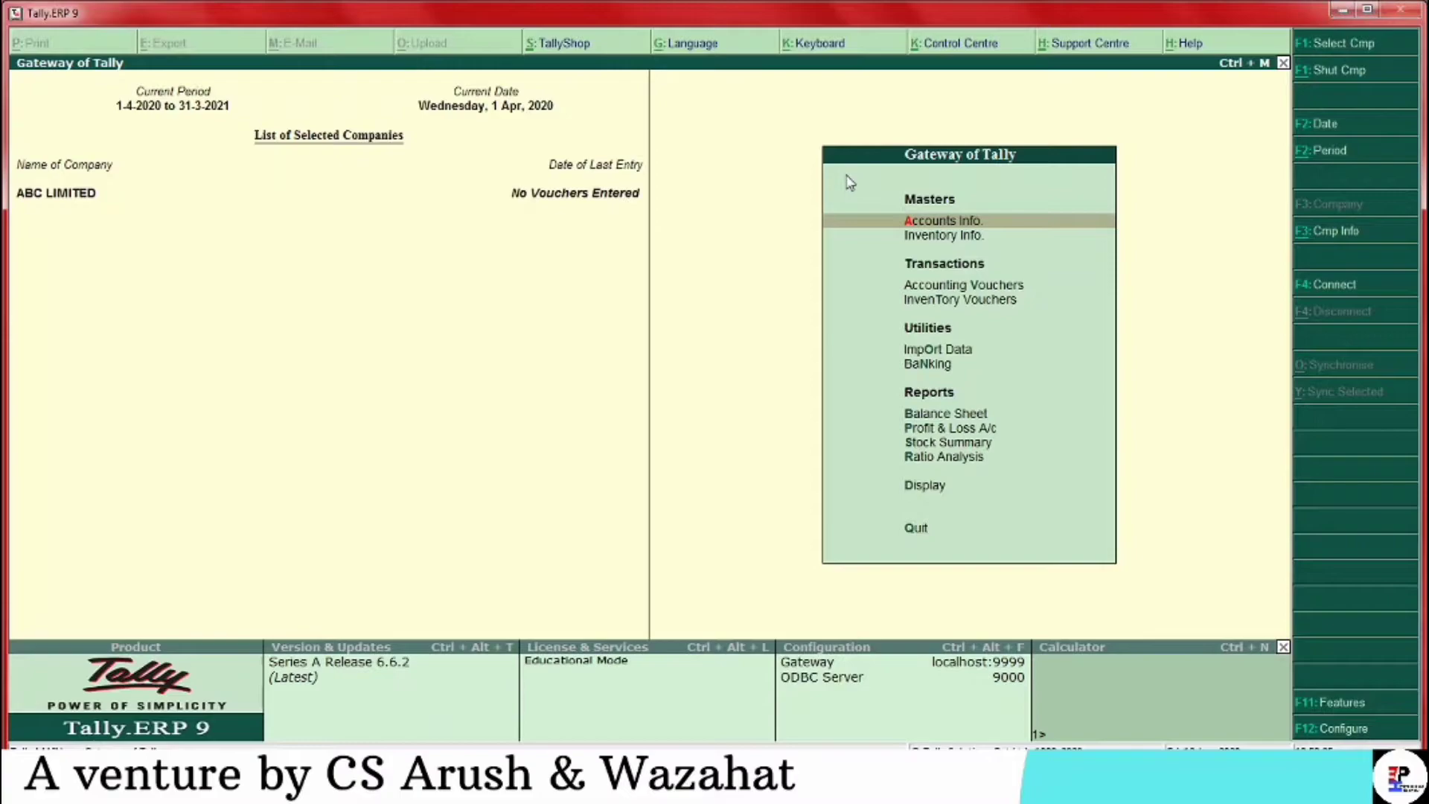
key("alt+F3")
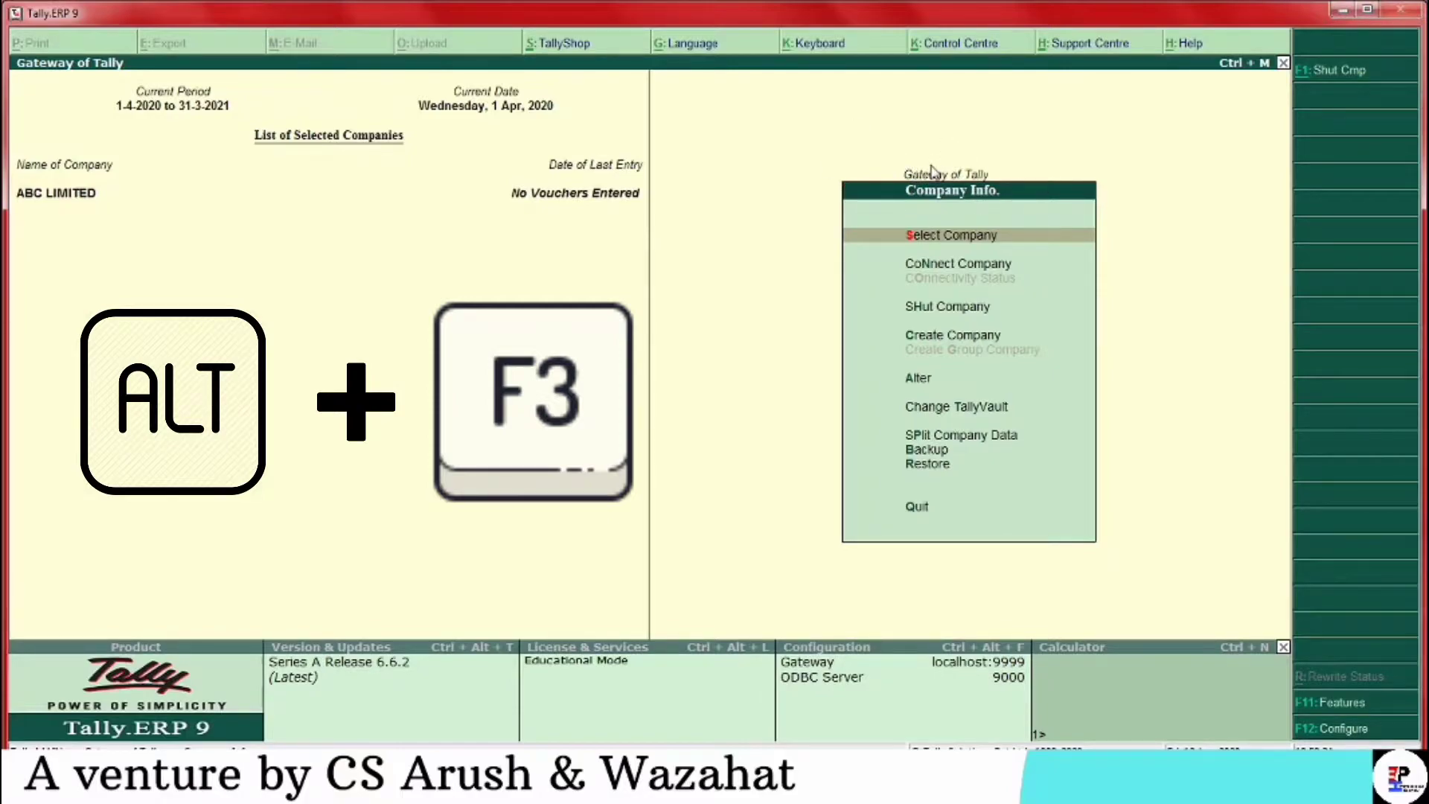
key("Down")
key("Up")
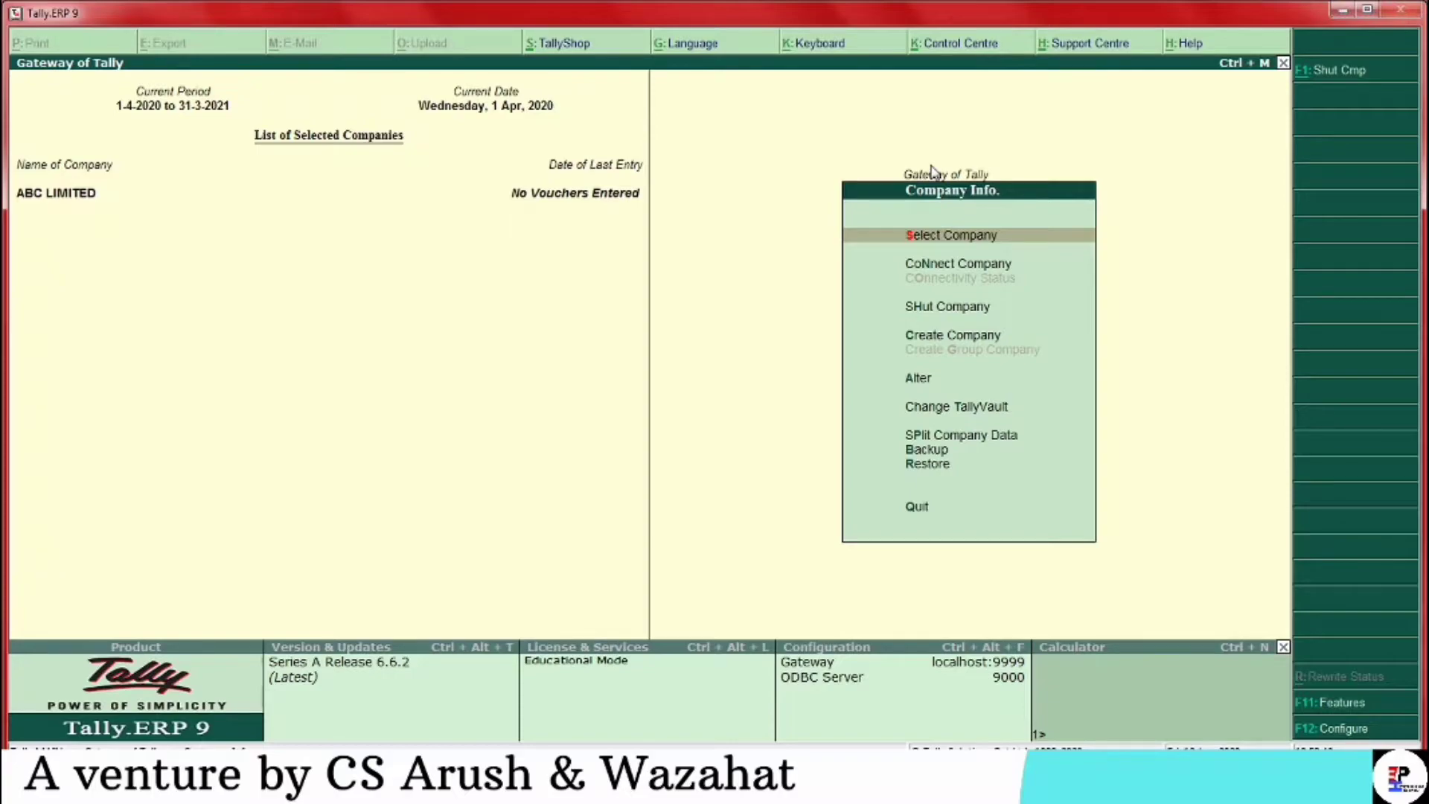
key("Down")
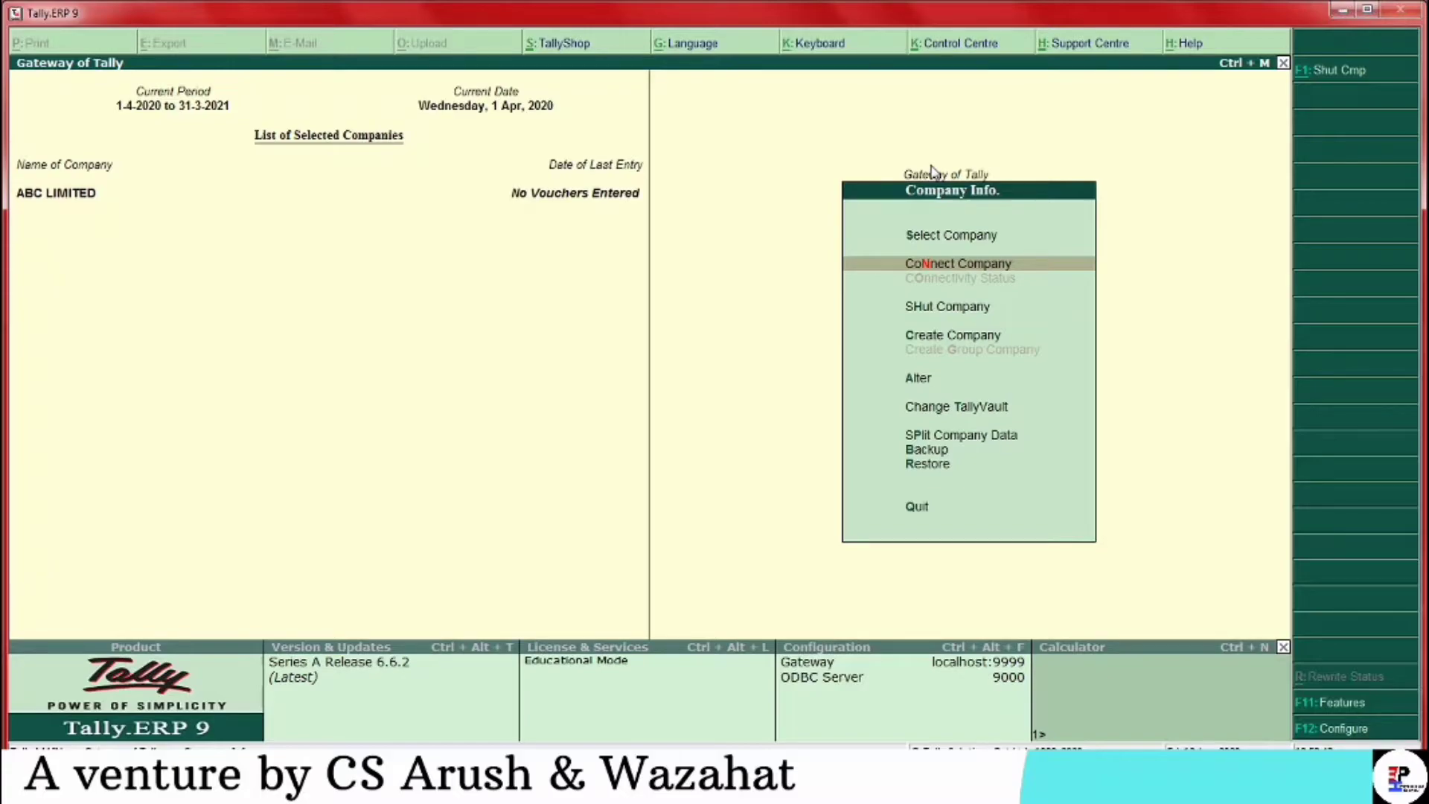
key("Down")
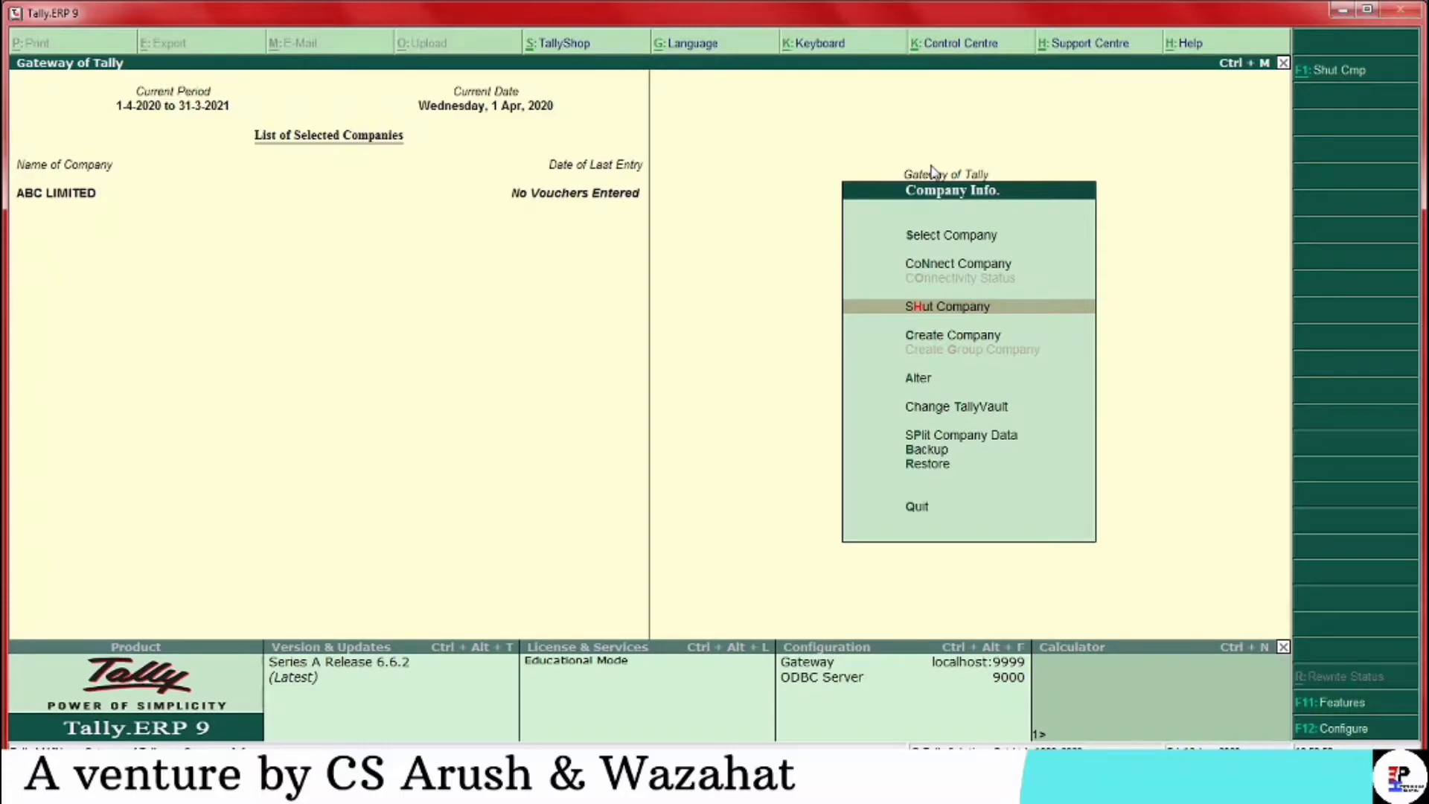
key("Down")
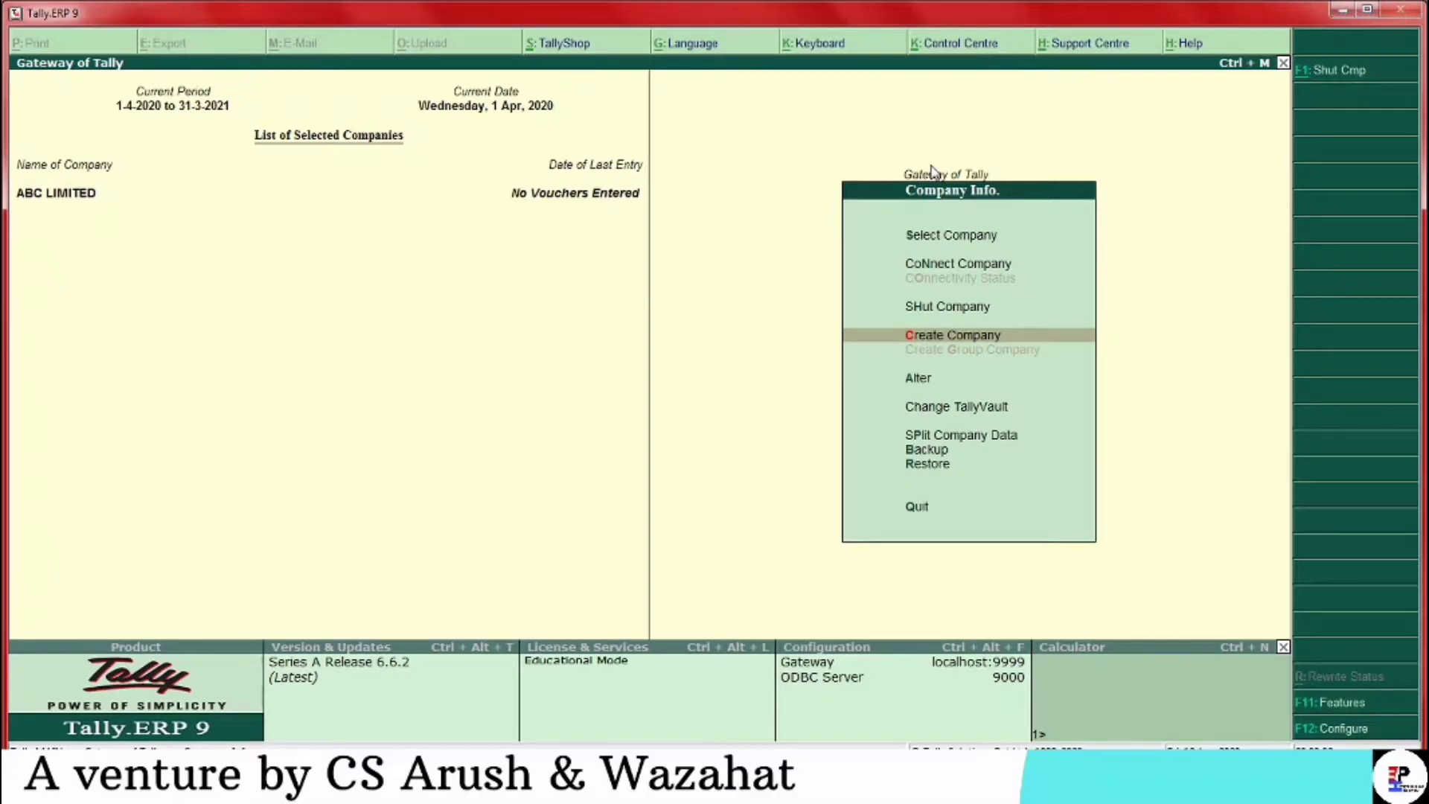
key("Down")
key("Up")
key("Down")
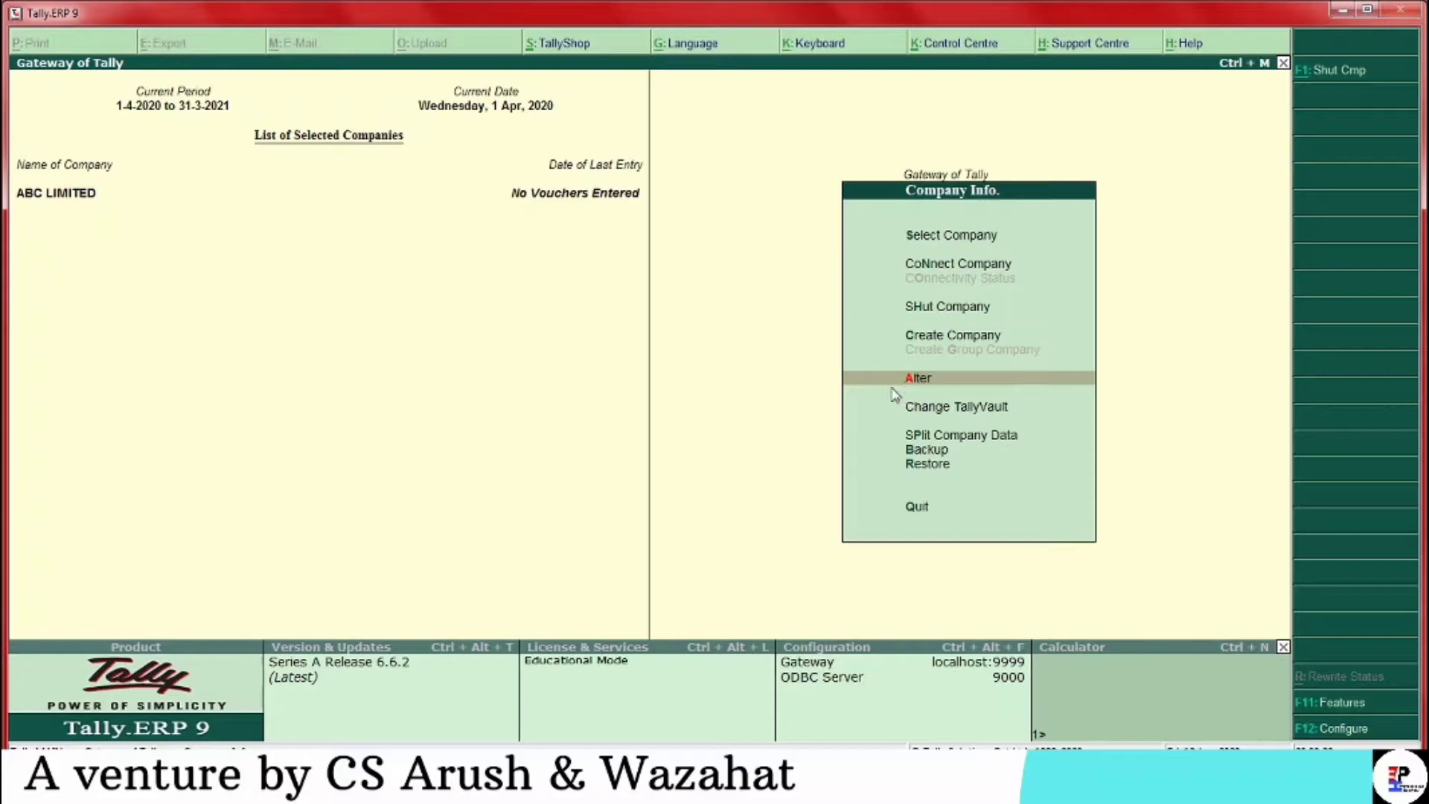
key("Down")
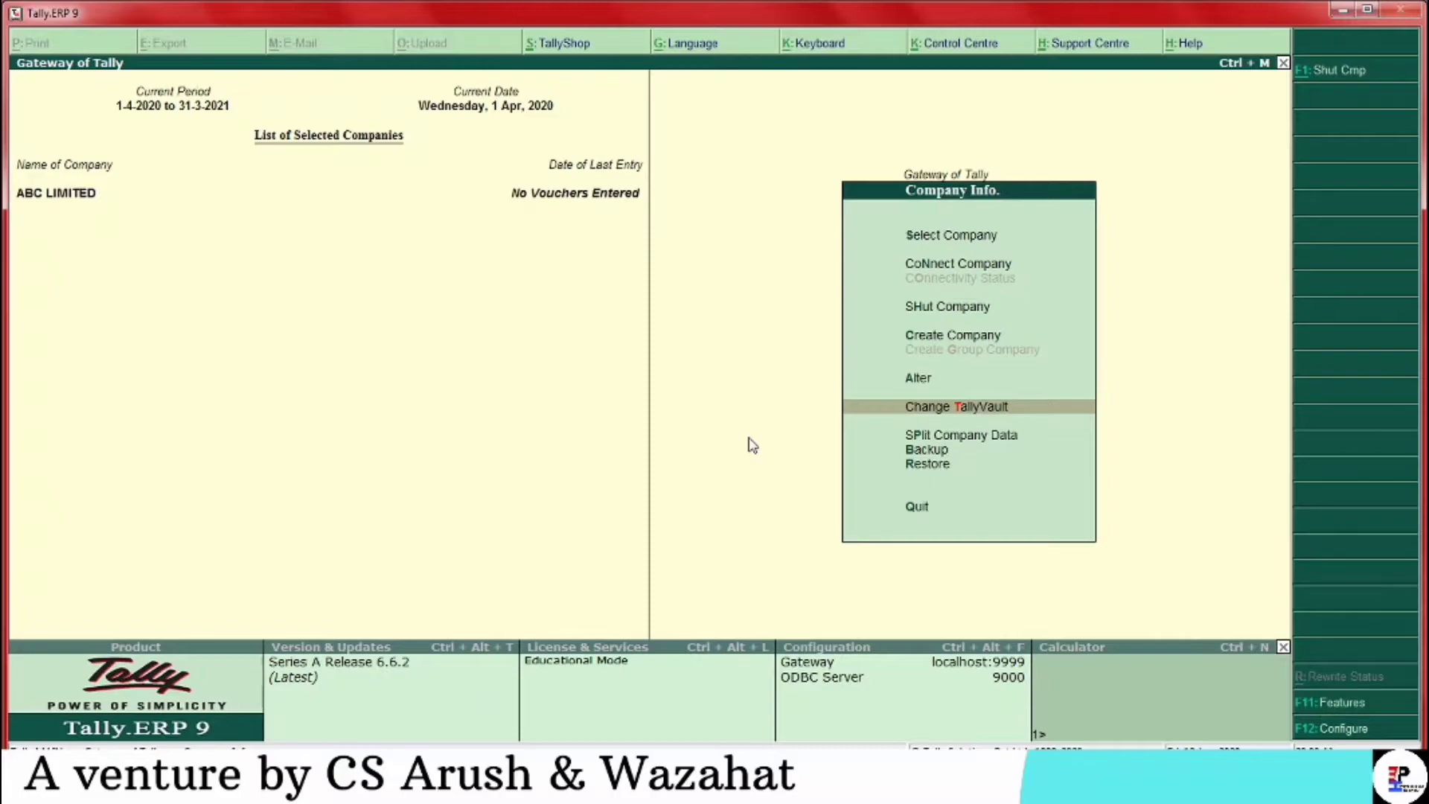
key("Down")
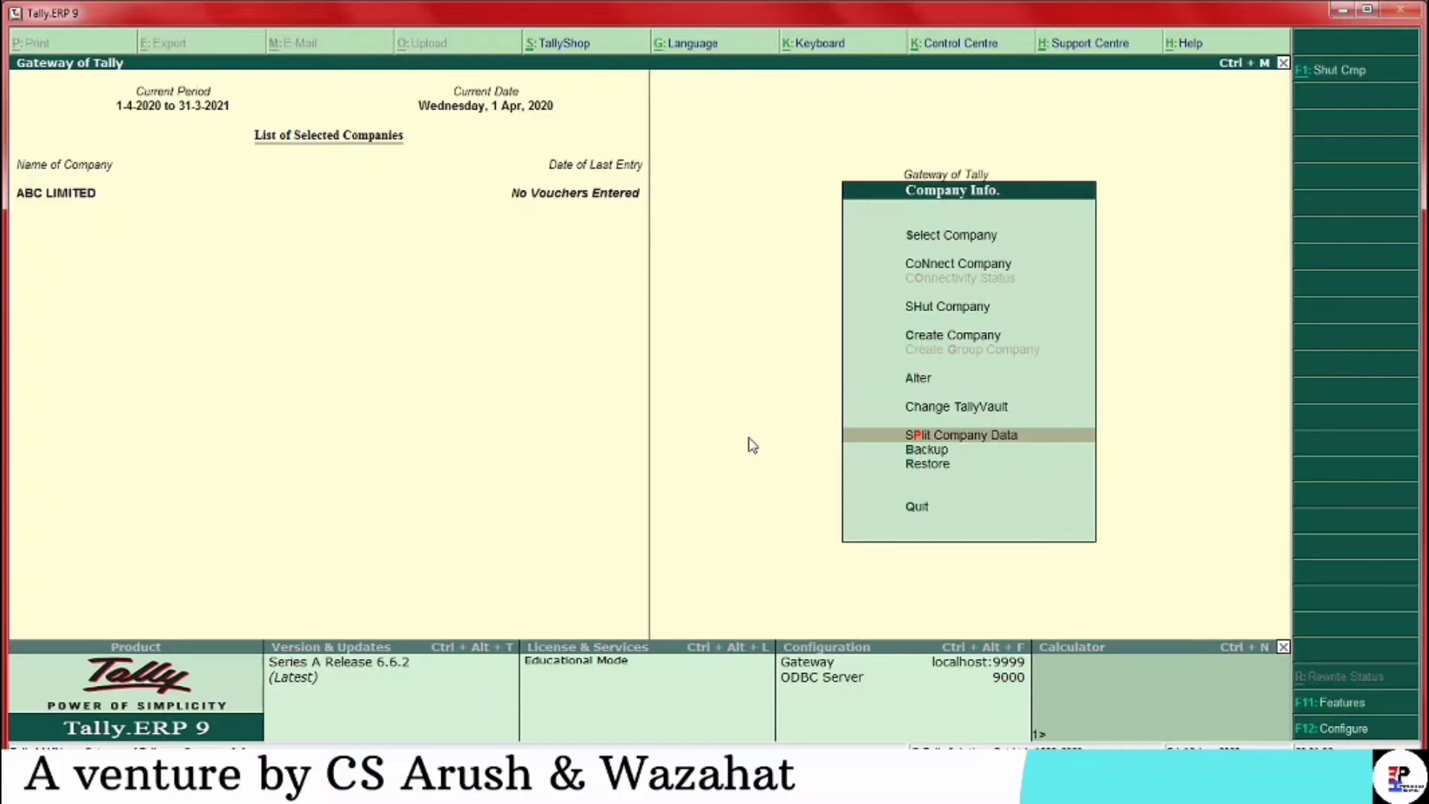
key("Down")
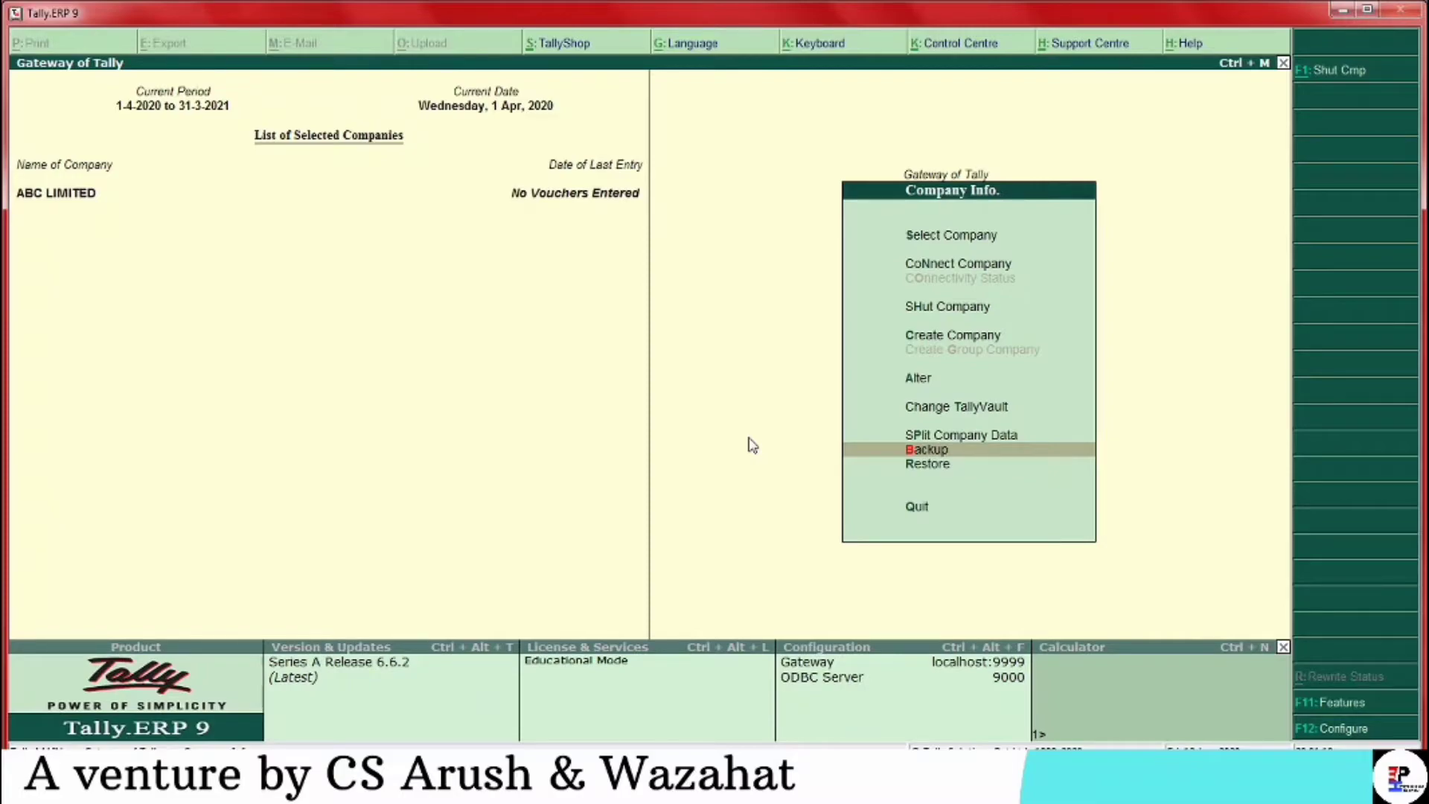
key("Down")
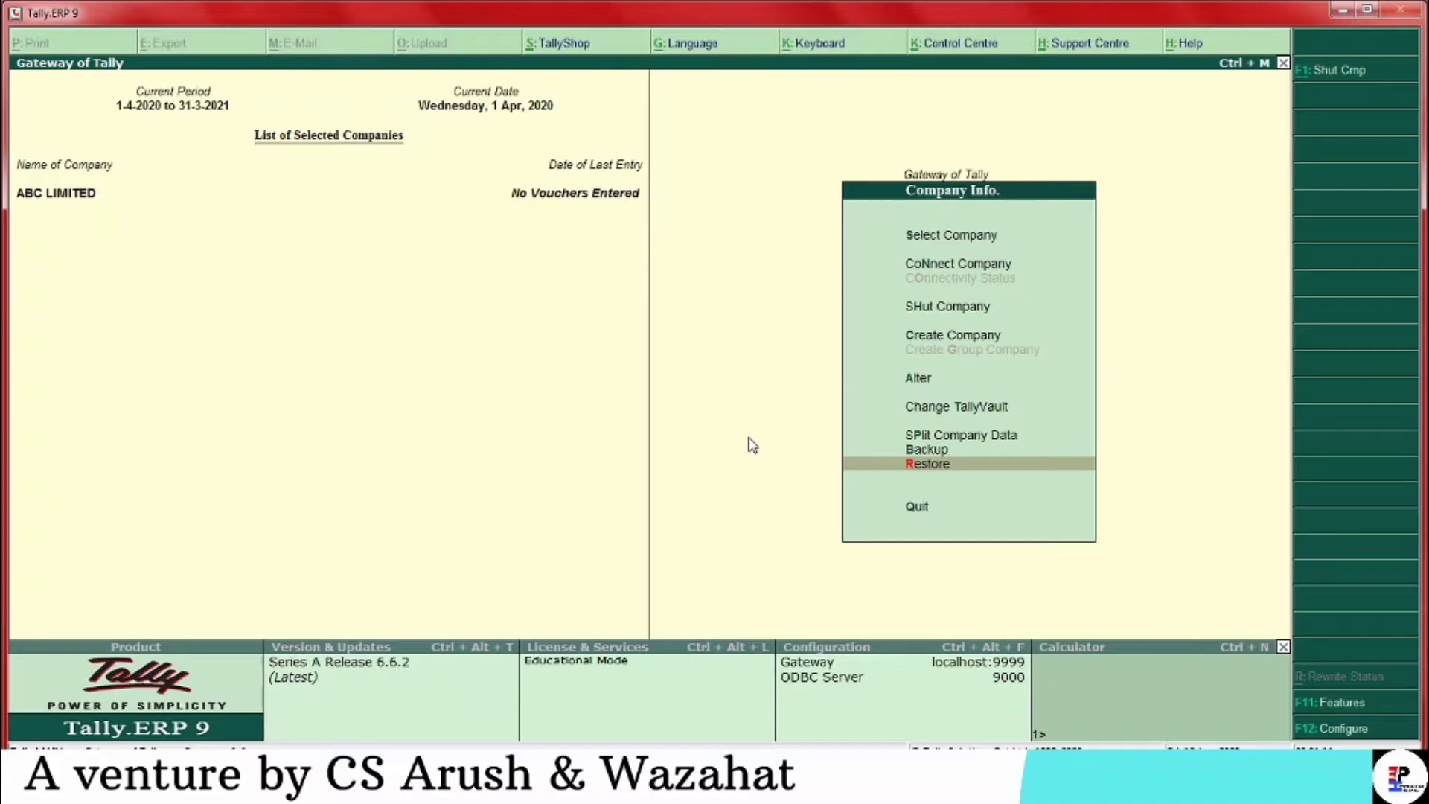
key("Up")
key("Up")
key("Up")
key("Up")
key("Up")
key("Up")
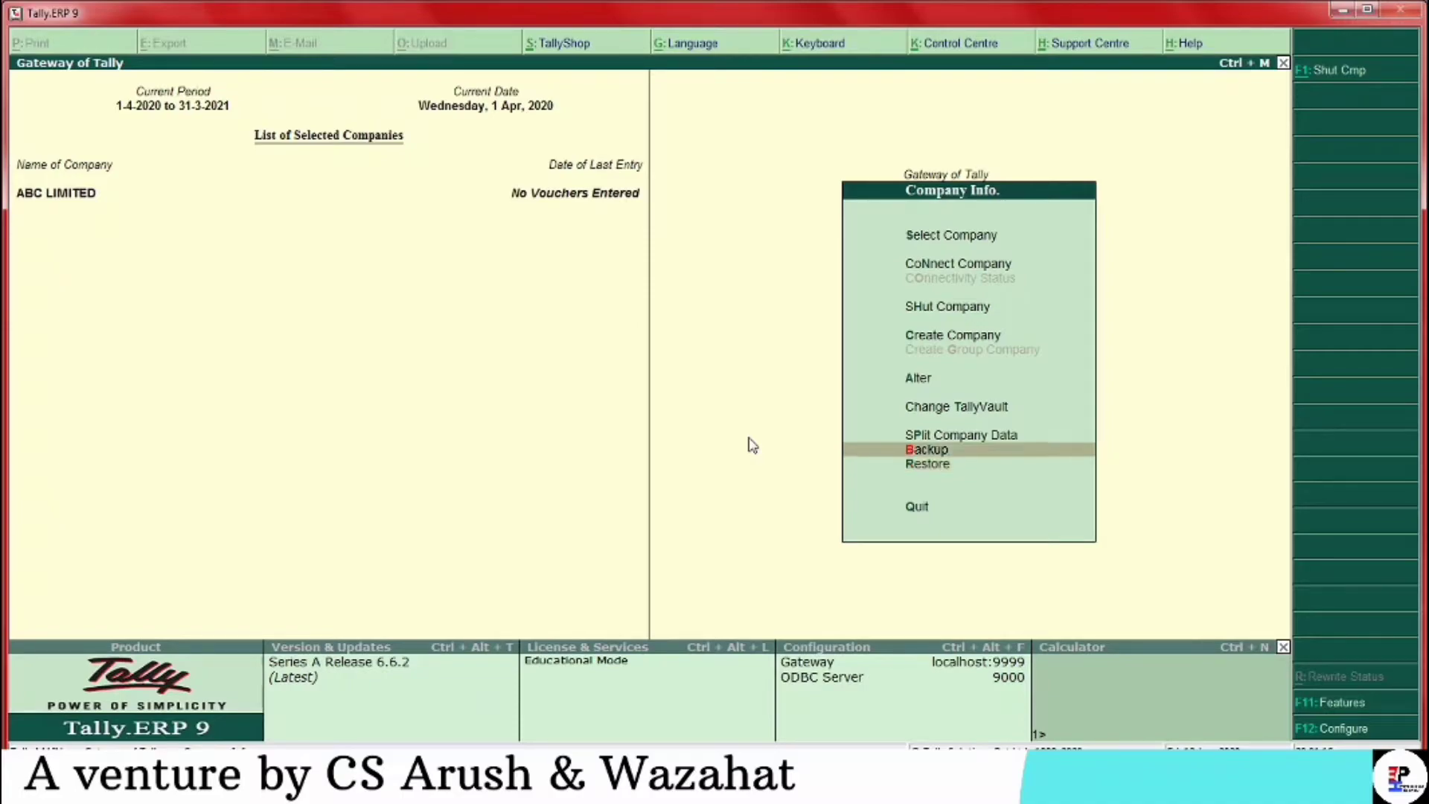
key("Down")
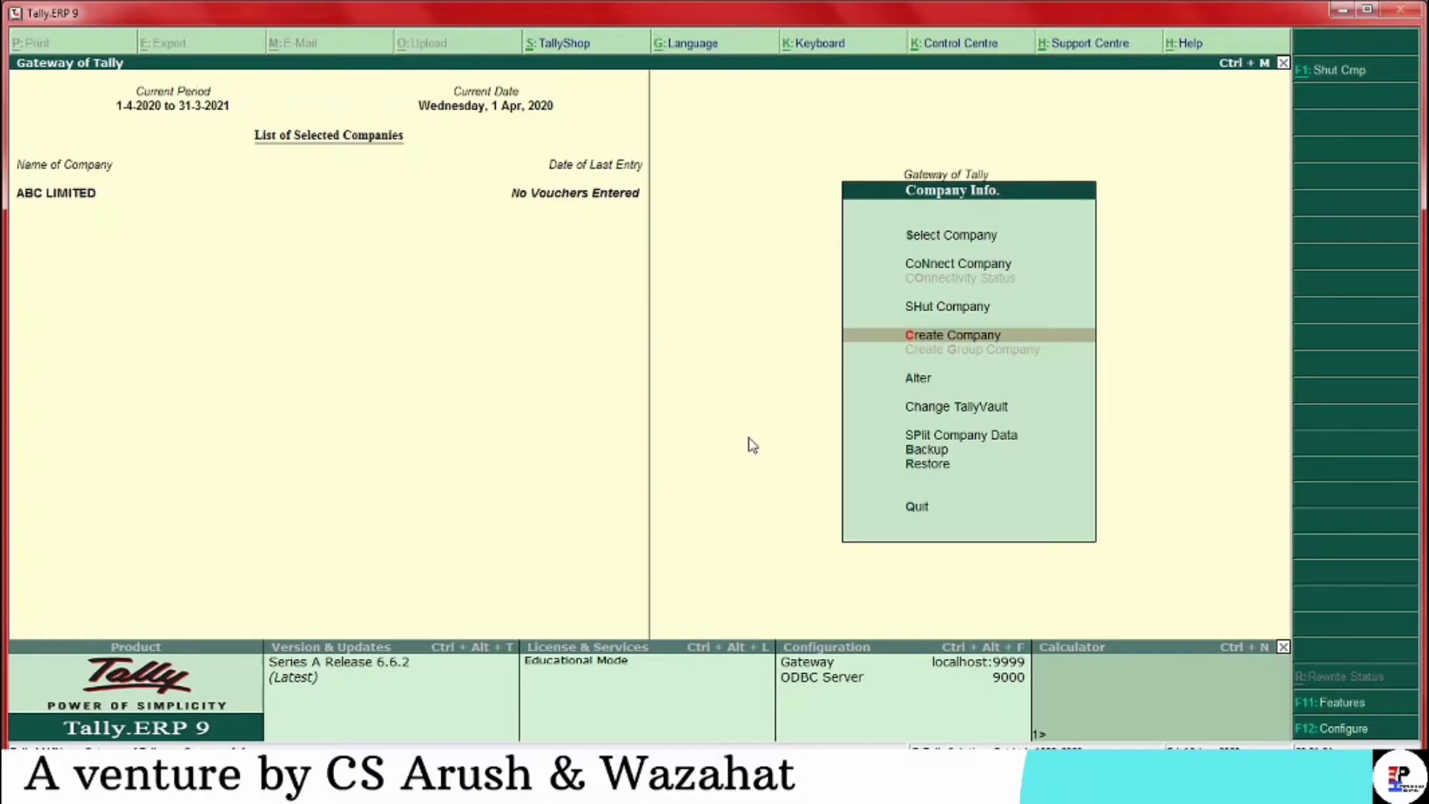
Start a new company named Xyz Limited, keep the same mailing name, and enter its address
key("Return")
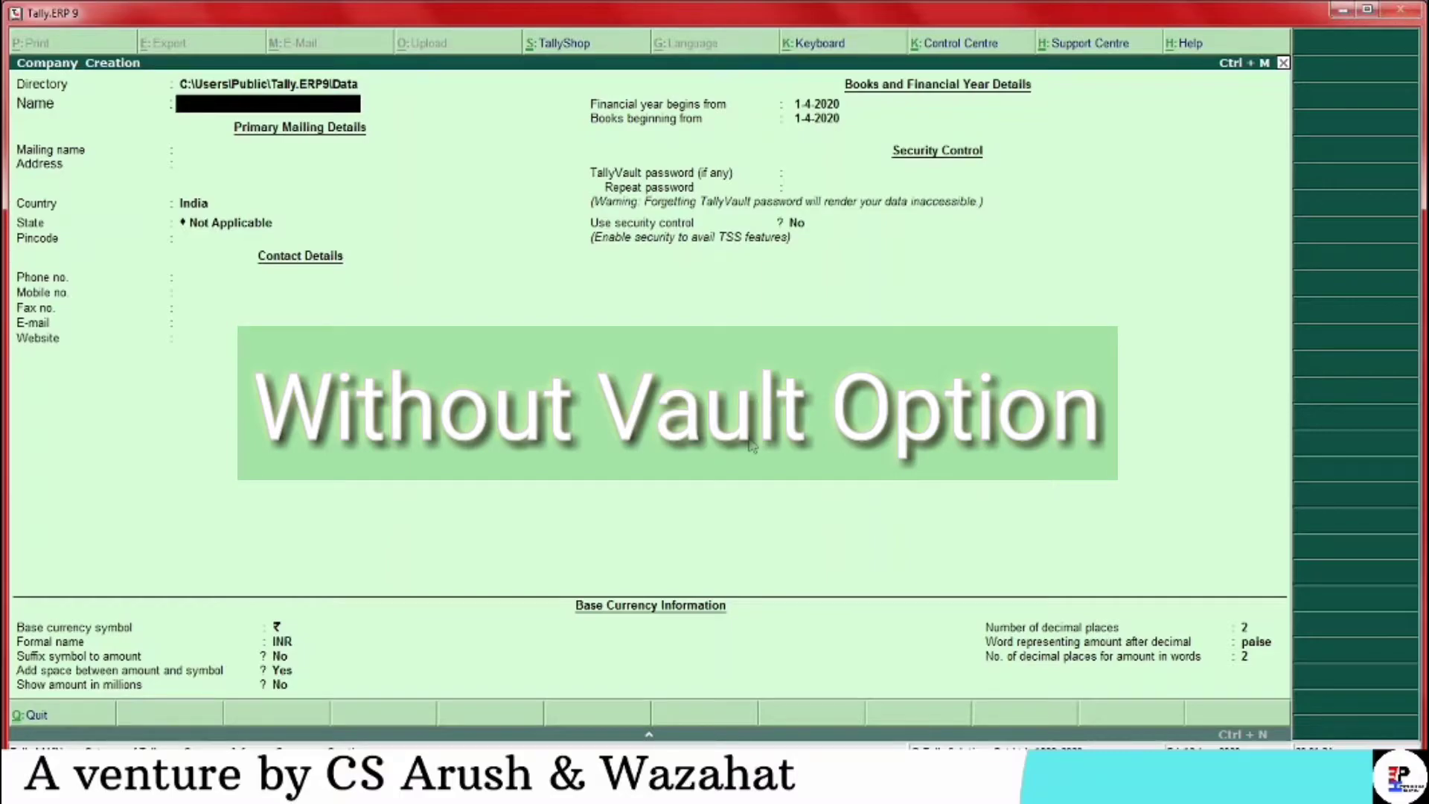
type("Xyz Limitre")
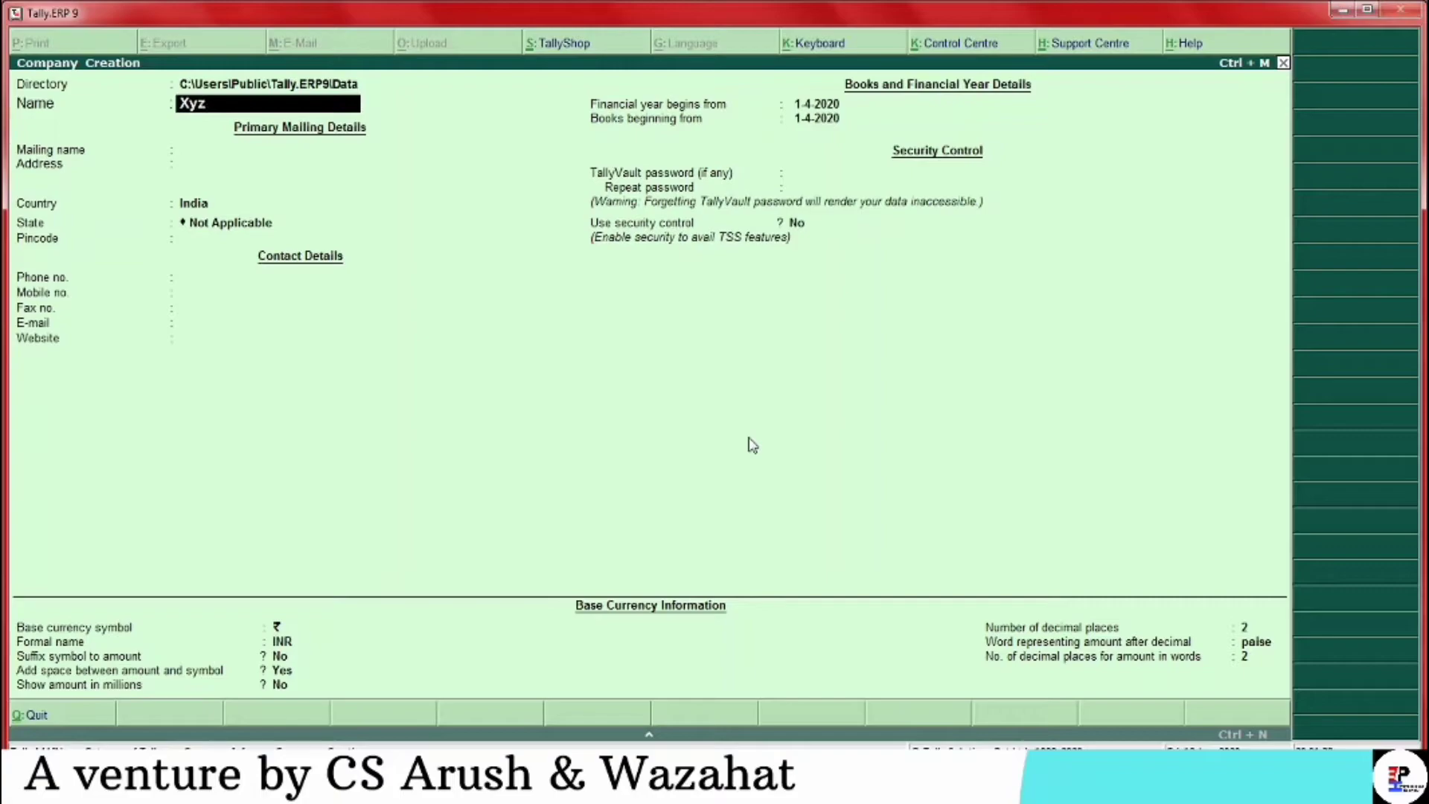
key("BackSpace")
type("ed")
key("BackSpace")
key("BackSpace")
key("BackSpace")
type("ed")
key("Return")
key("Return")
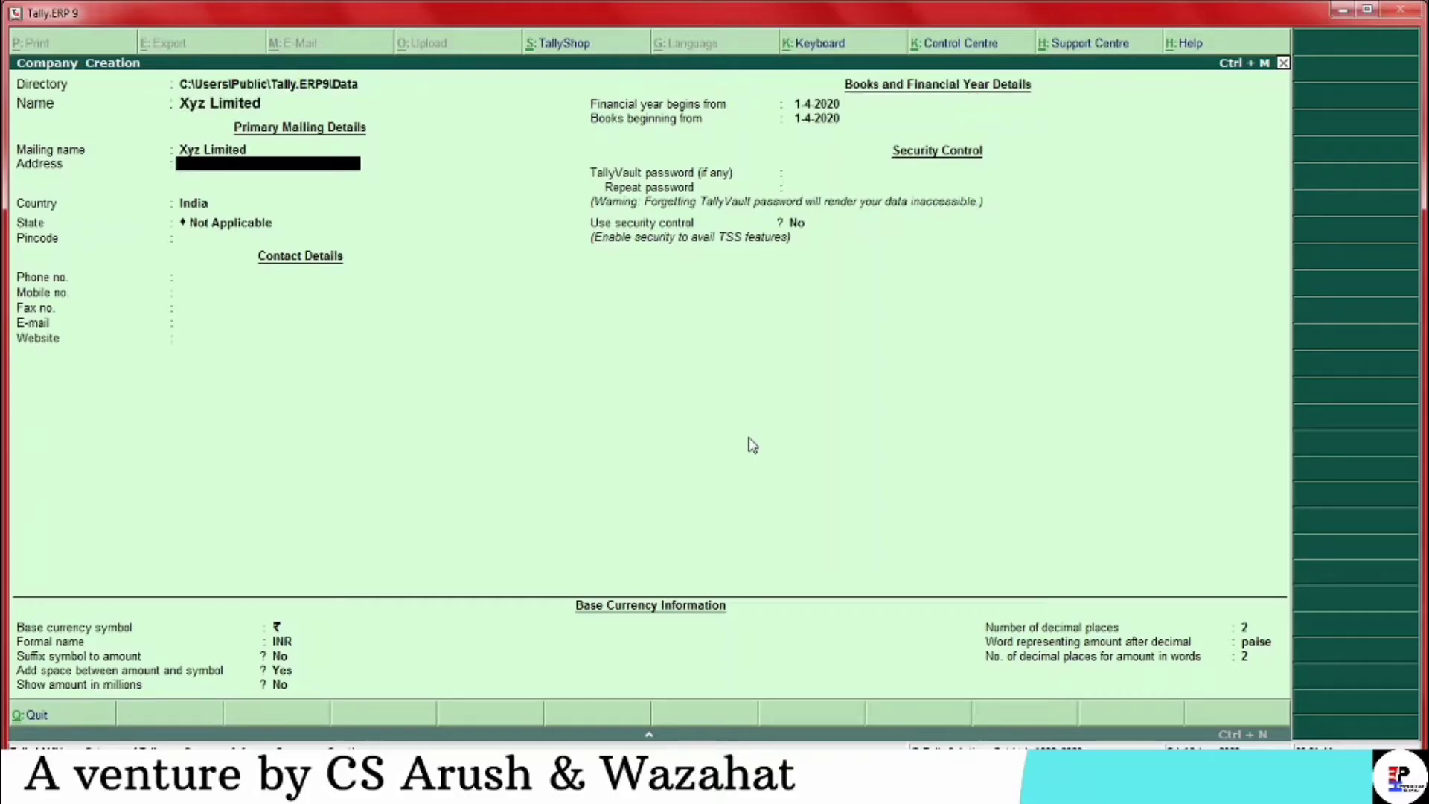
type("Uttam Nagar")
key("Return")
key("Return")
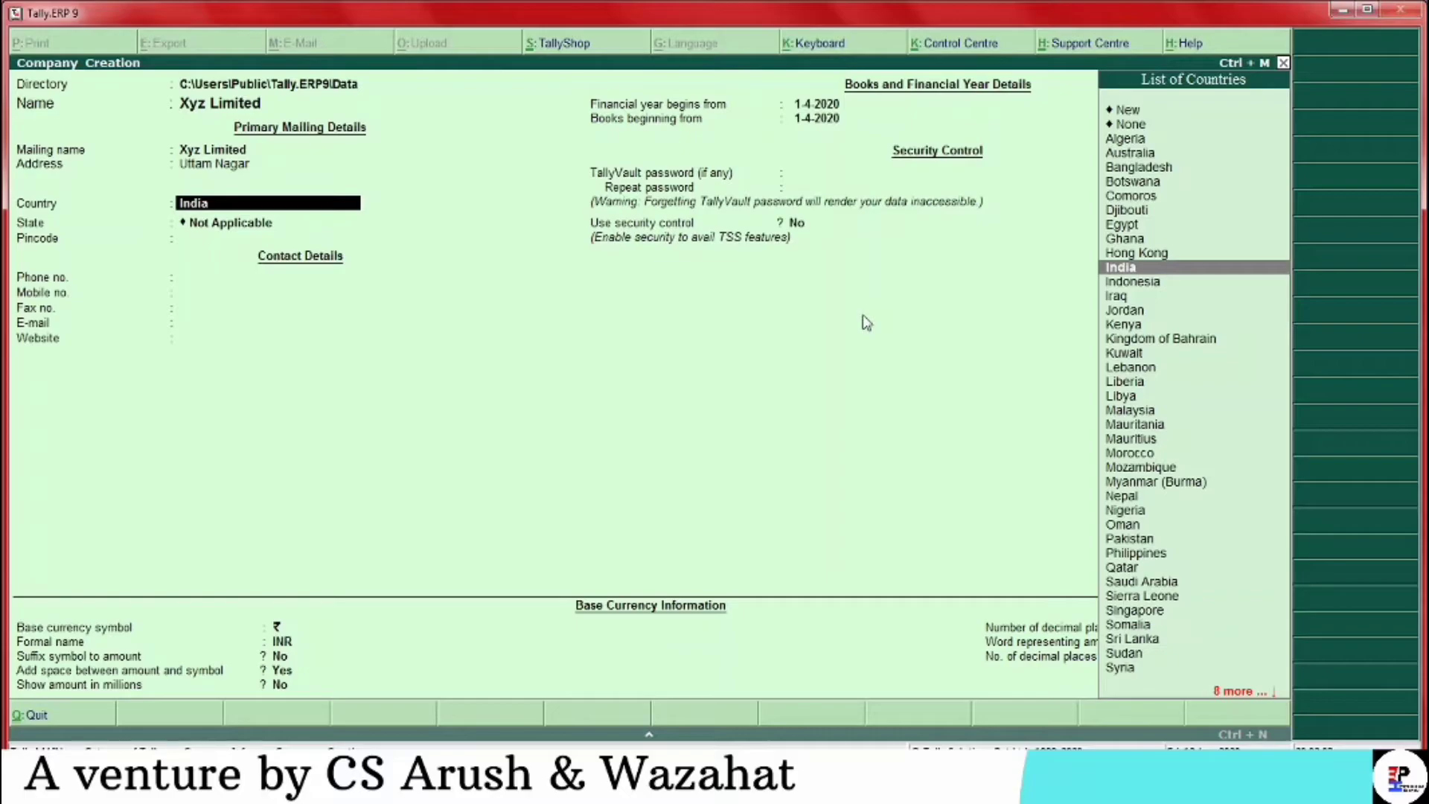
Keep India as country, choose Delhi as state, and leave pincode, phone, mobile and e-mail blank
key("Return")
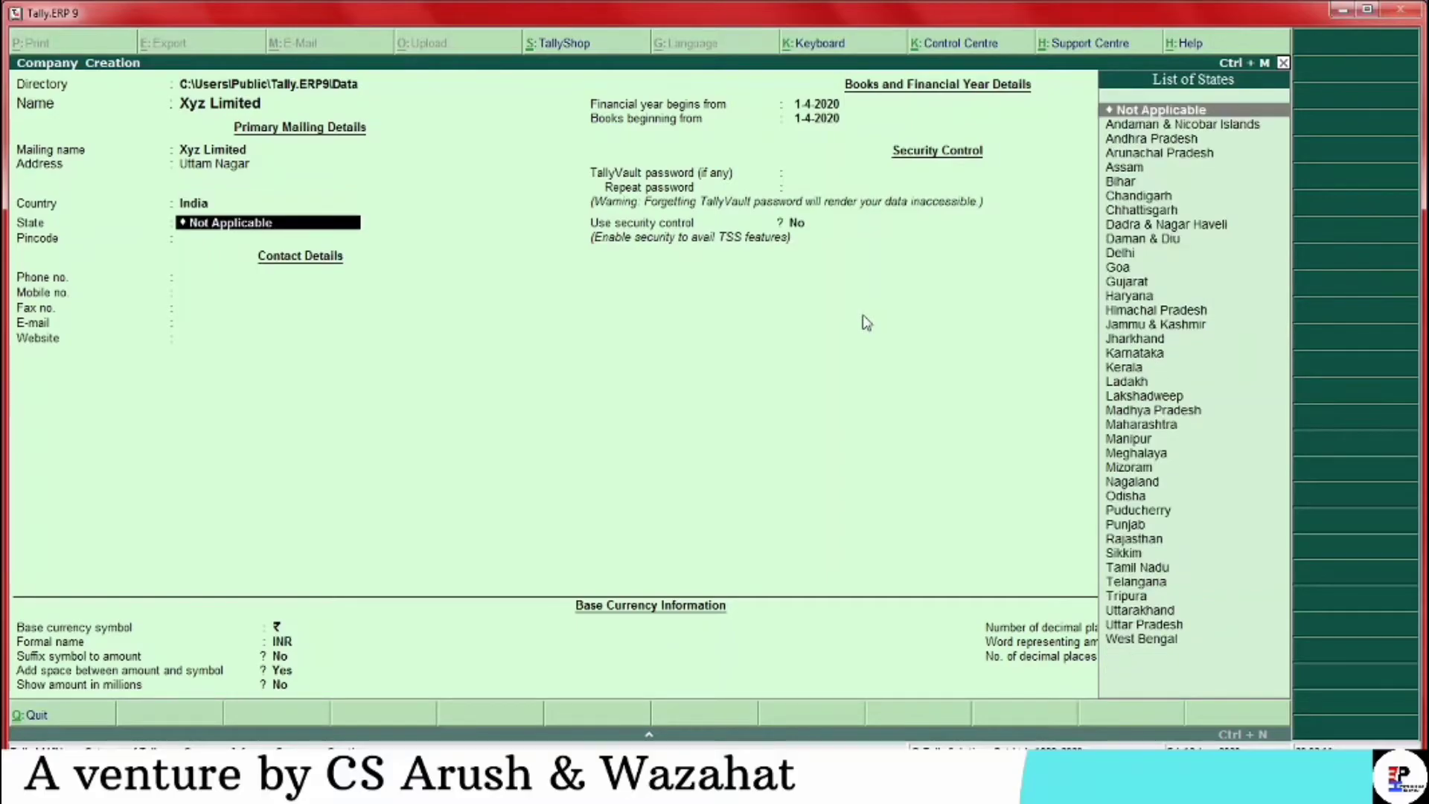
type("Delhi")
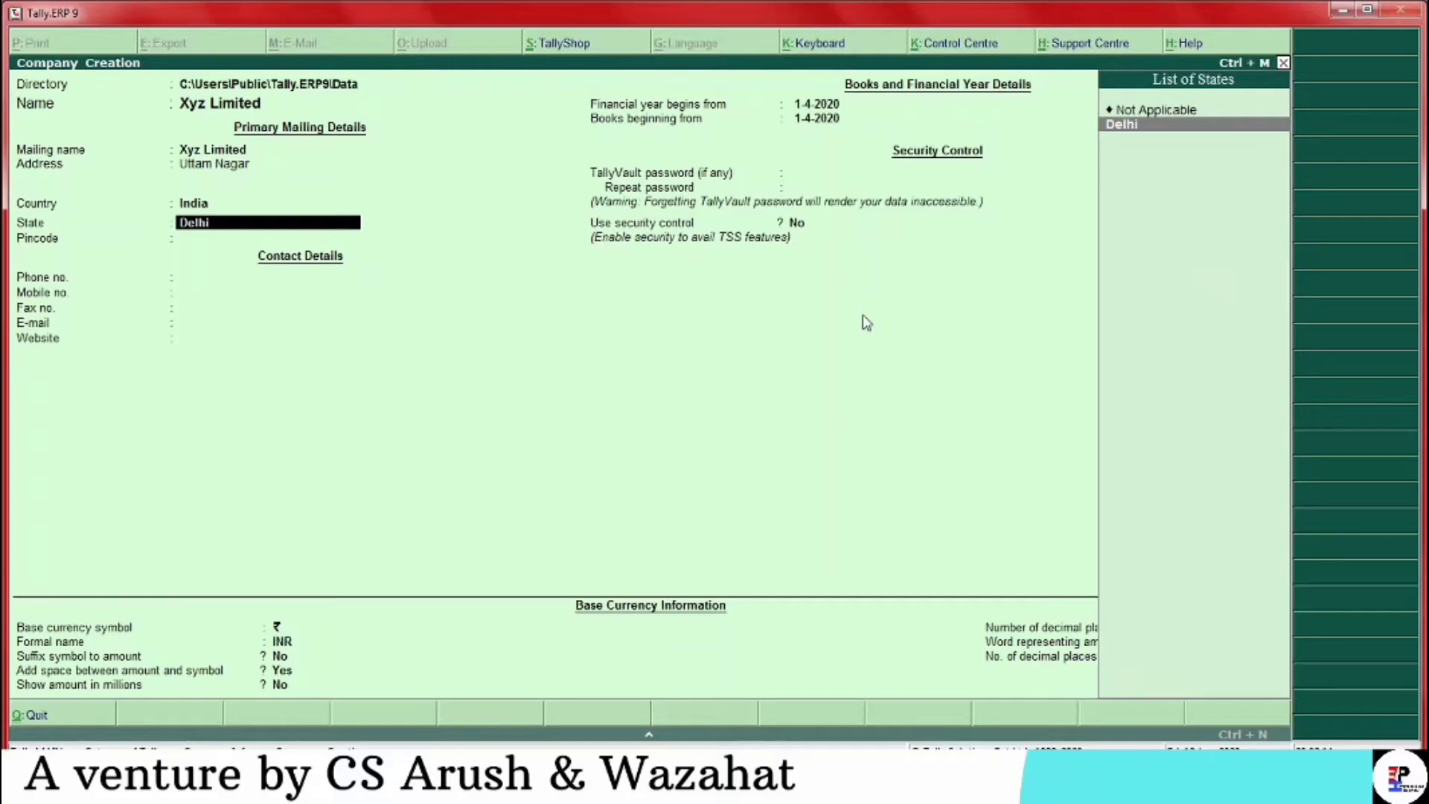
key("Return")
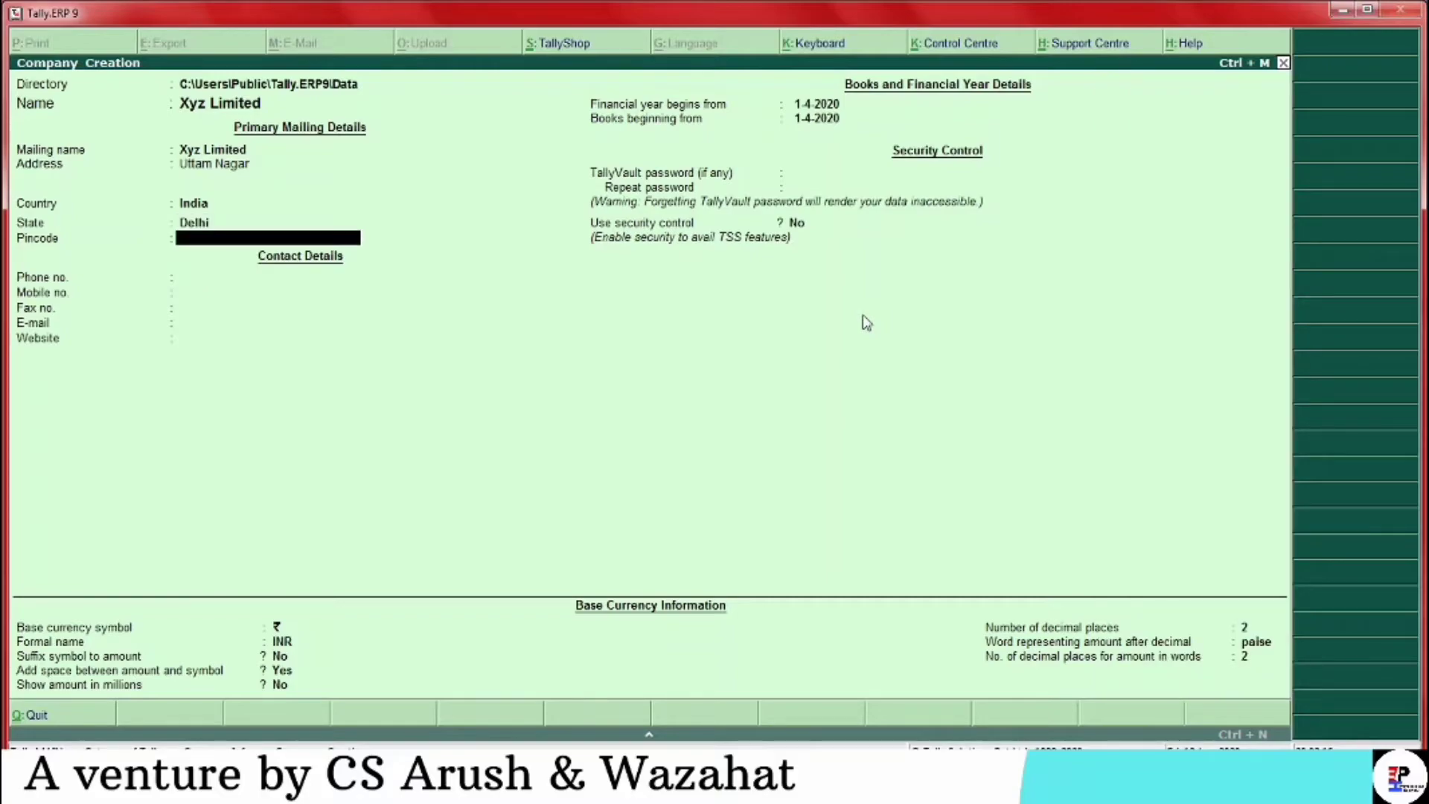
key("Return")
key("Return")
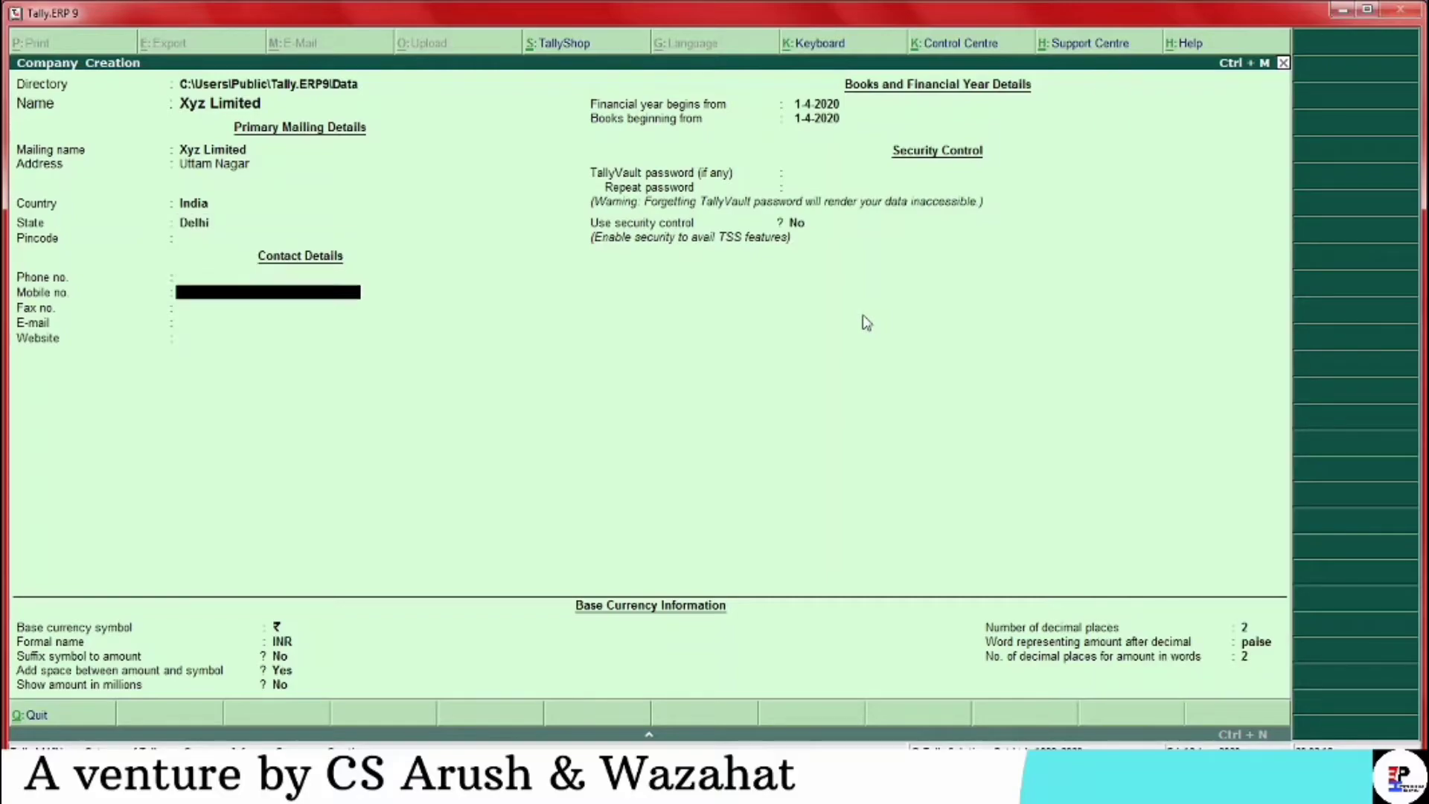
key("Return")
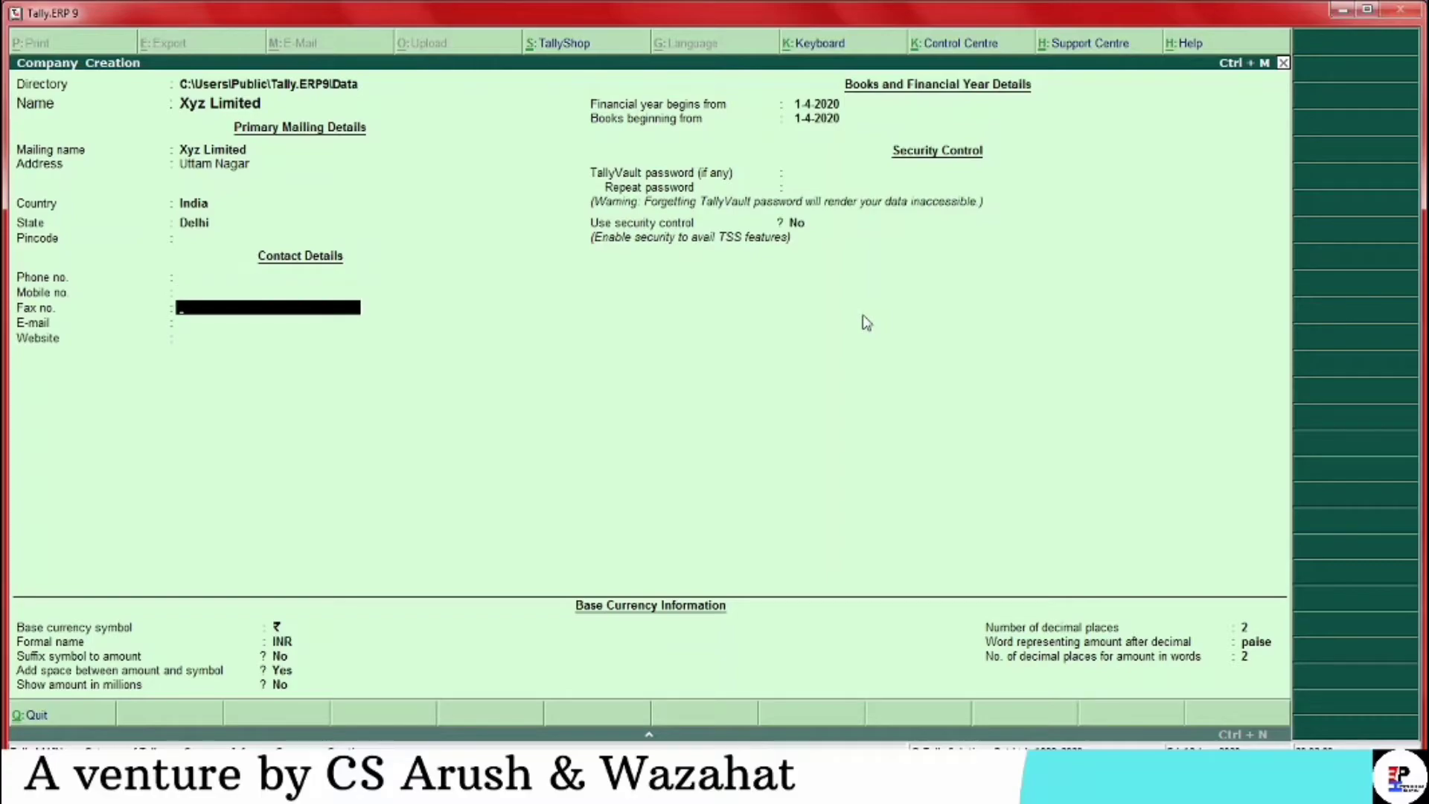
key("Return")
key("Return")
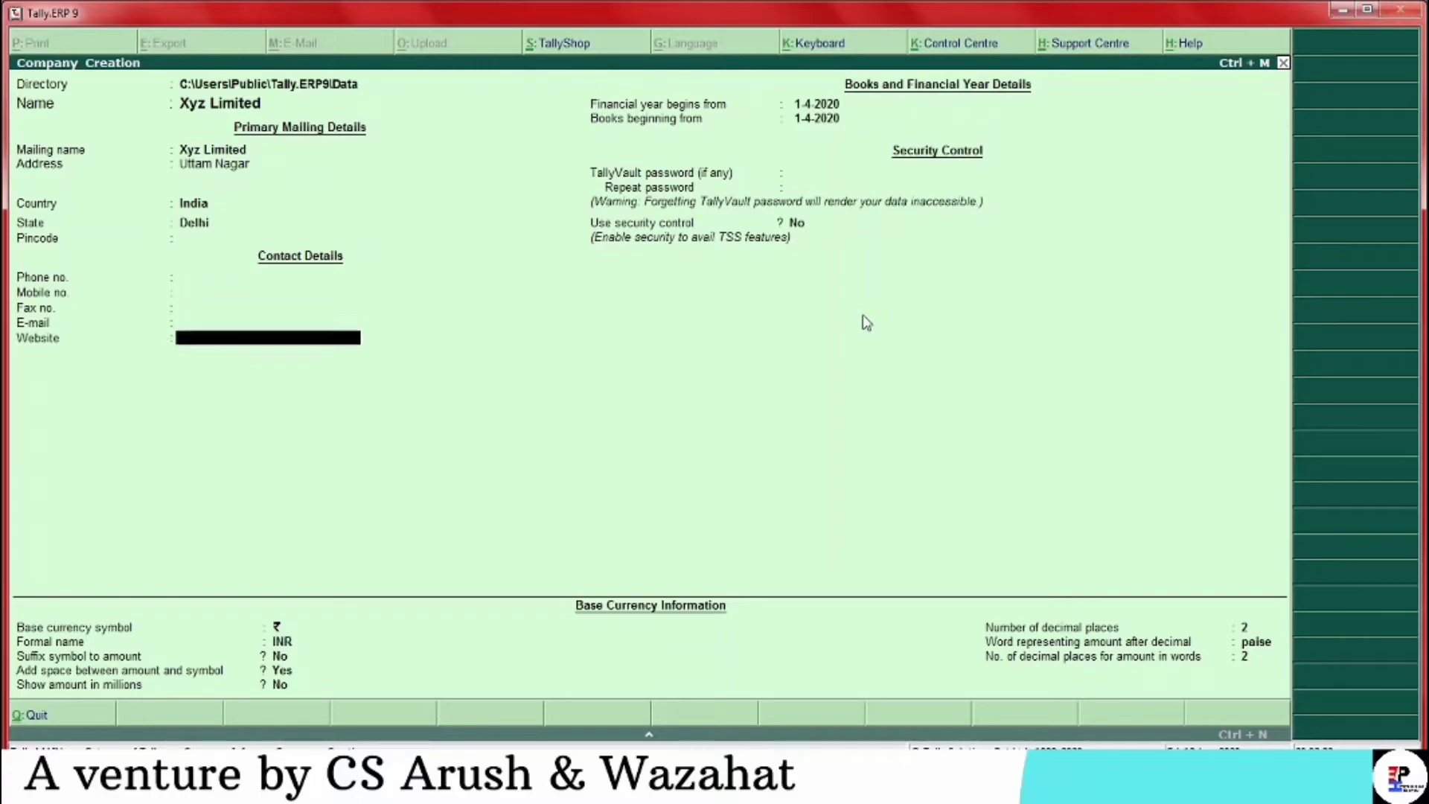
key("Return")
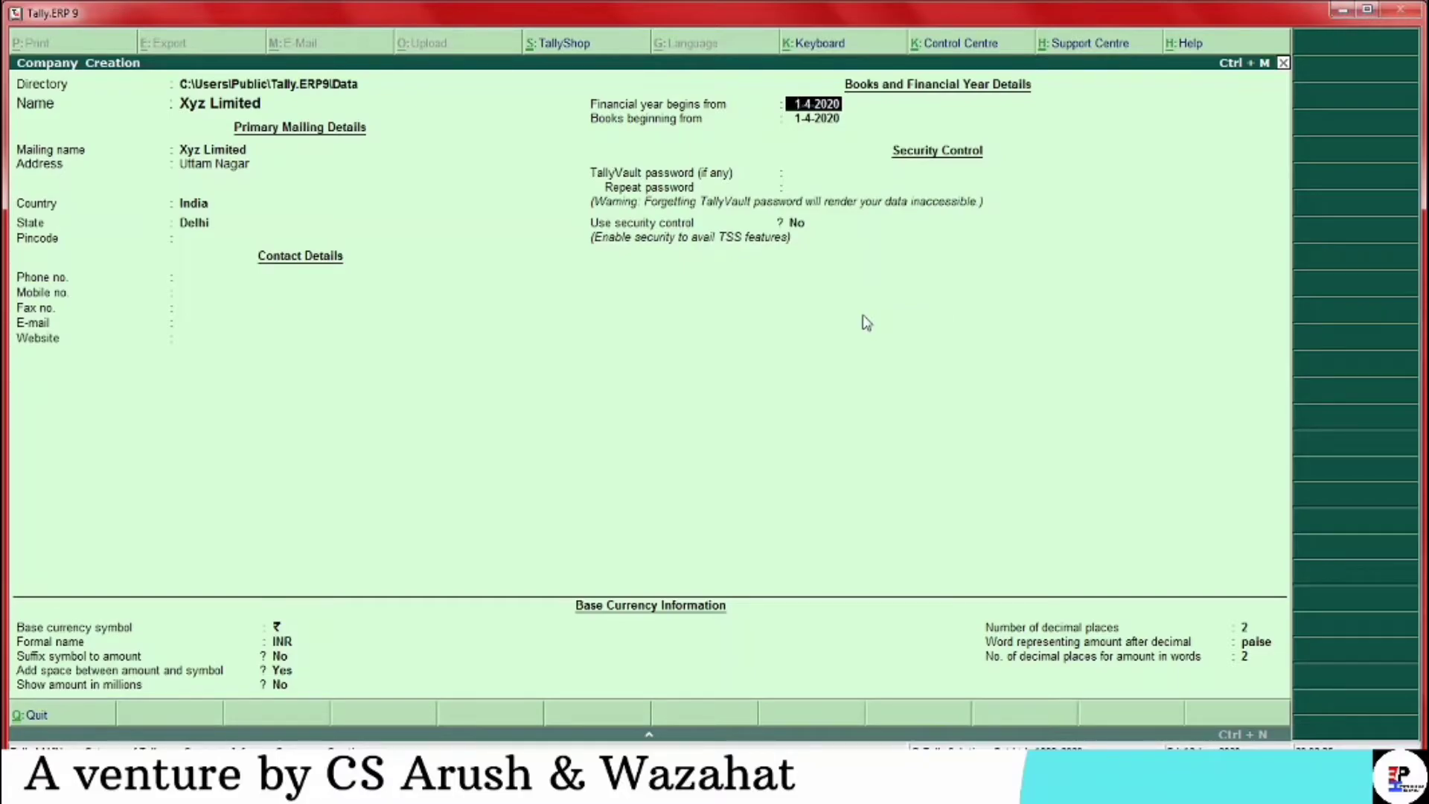
Accept 1-4-2020 as both the financial year start and books beginning date
key("Return")
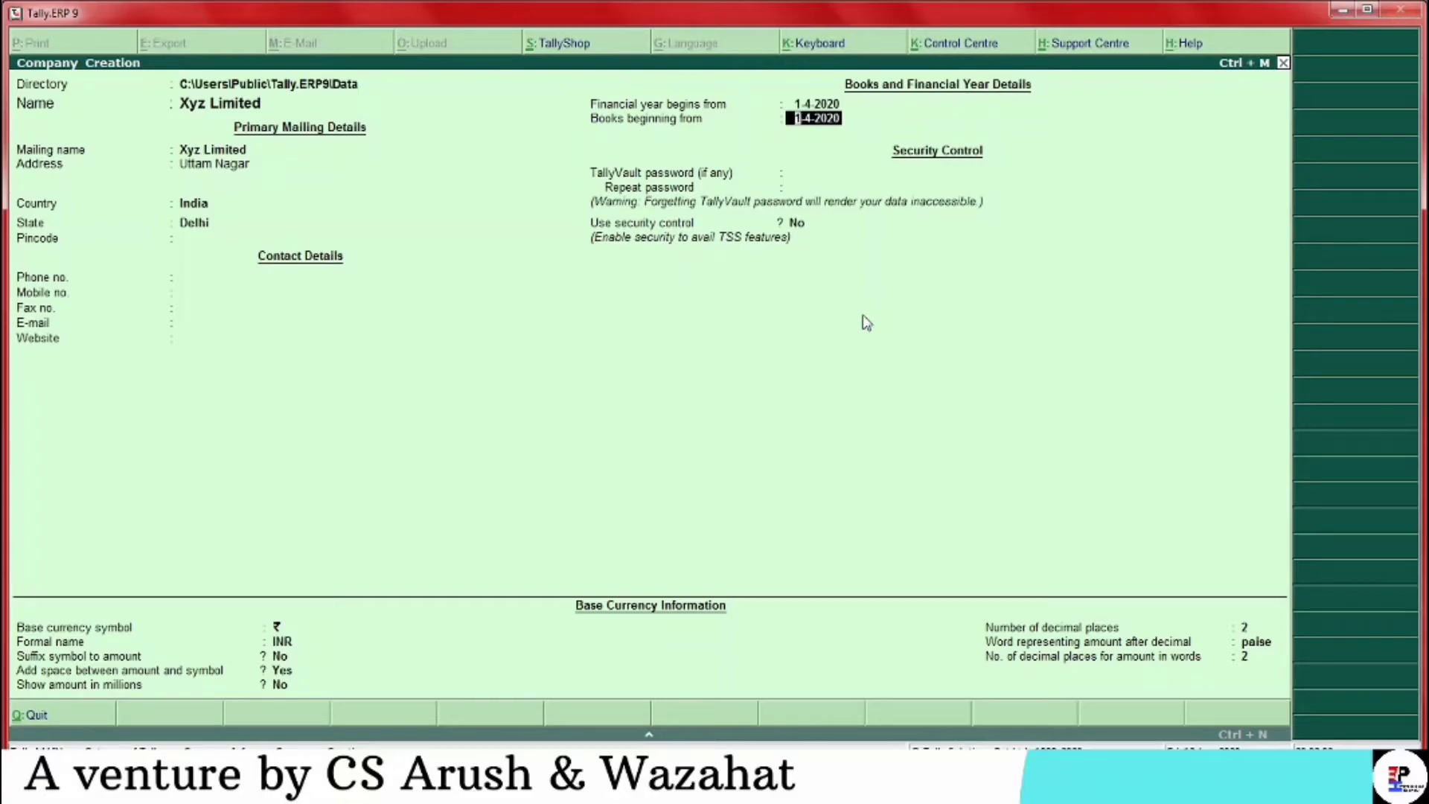
key("Return")
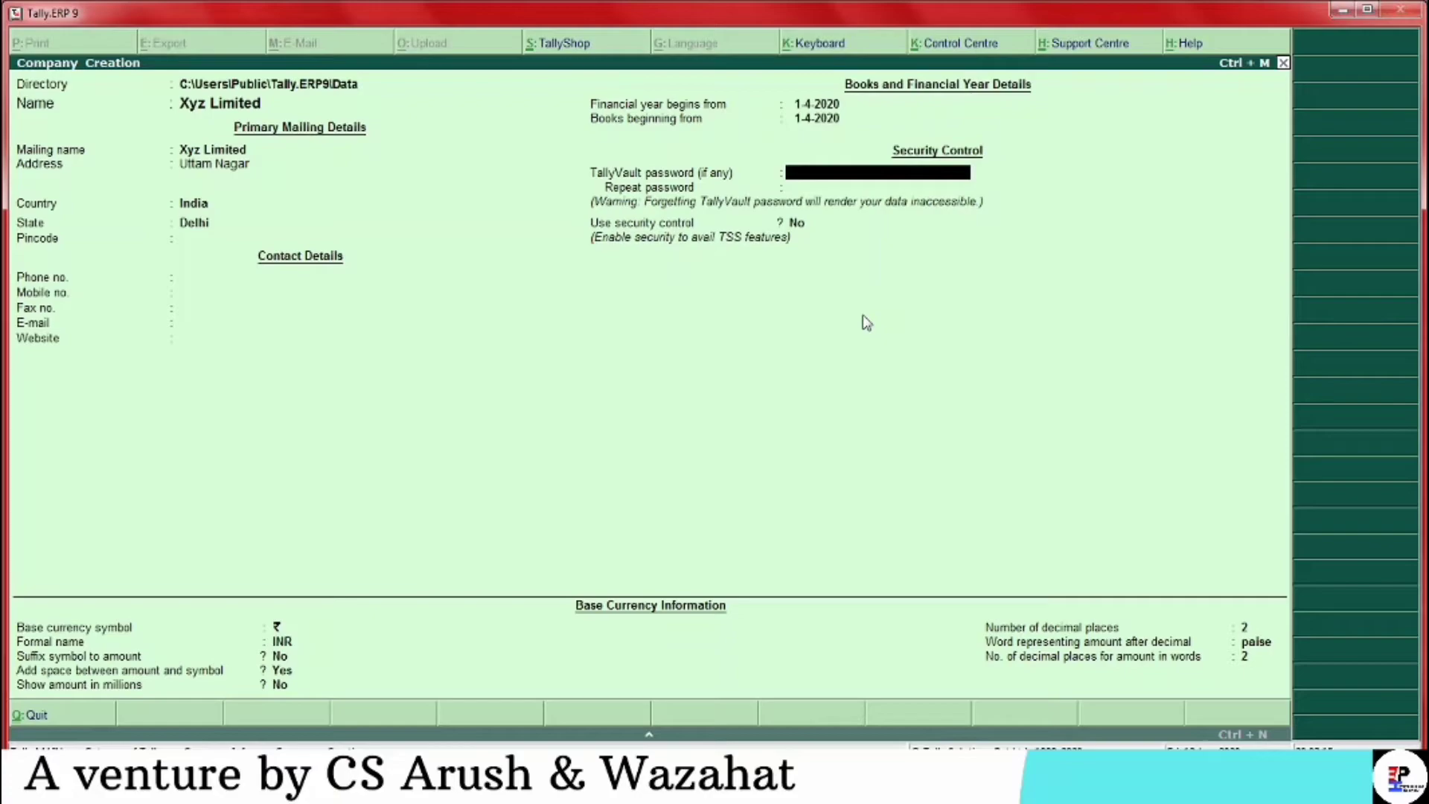
Skip the TallyVault password and enable security control with administrator ABC and a confirmed password
key("Return")
type("yes")
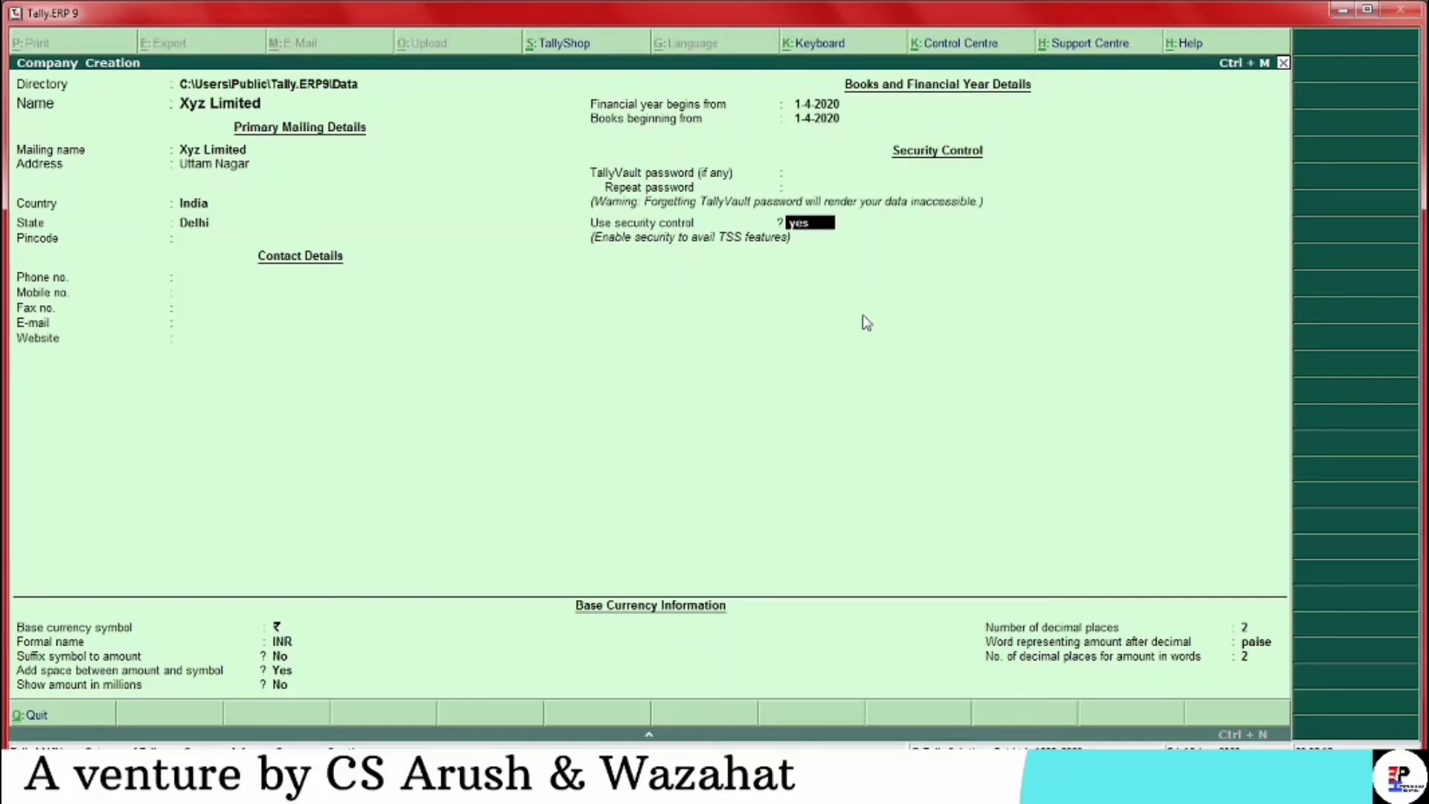
key("Return")
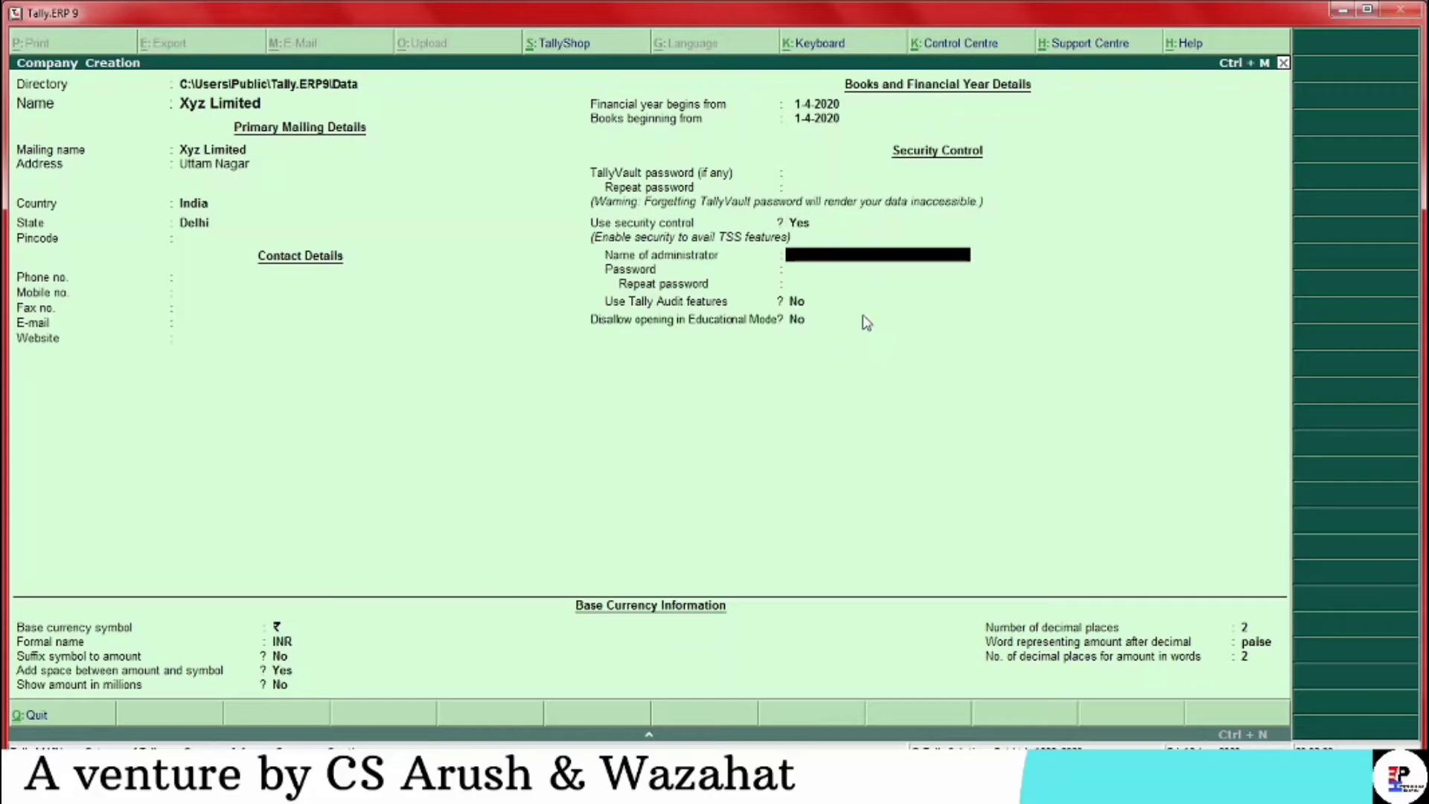
type("a")
key("BackSpace")
type("ABC")
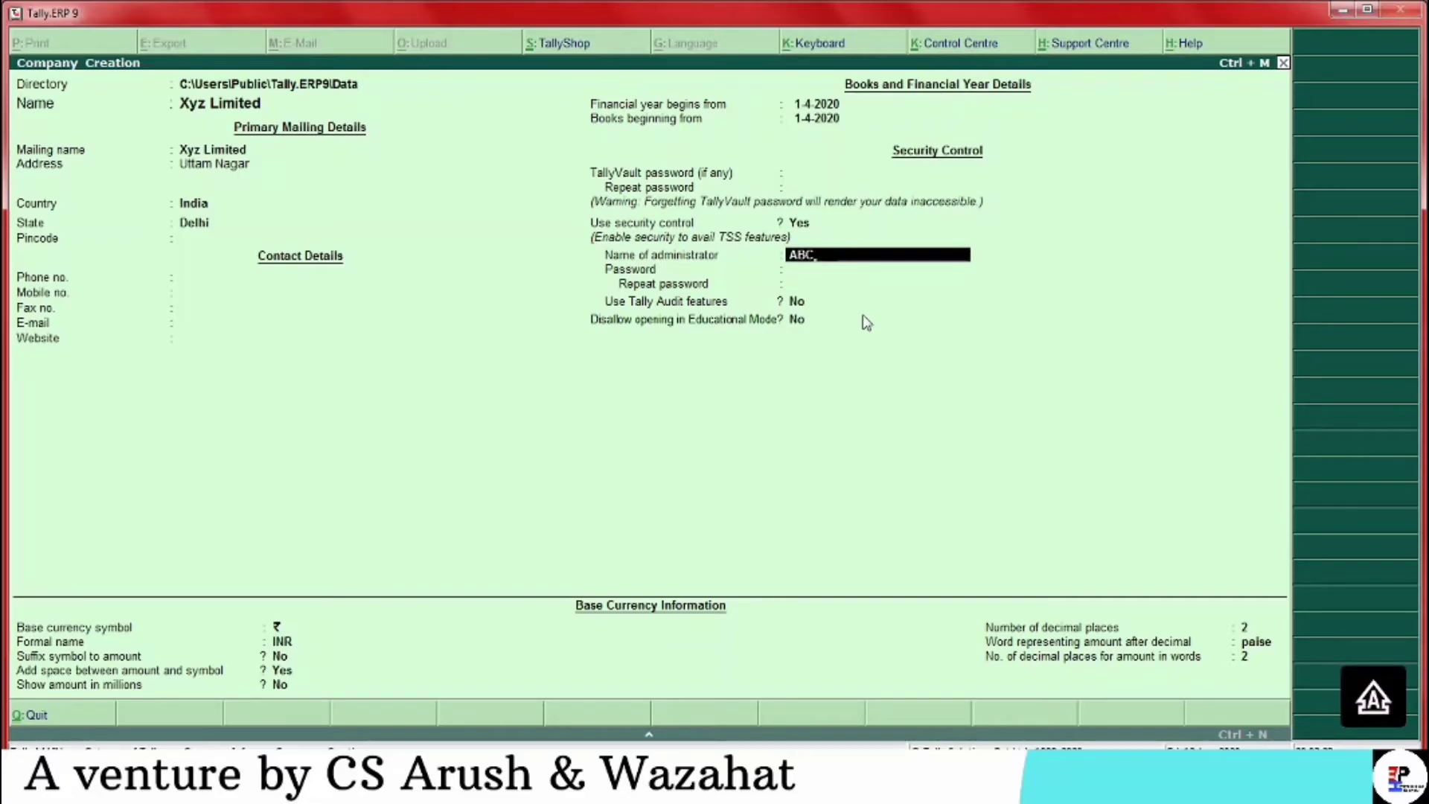
key("Return")
type("a")
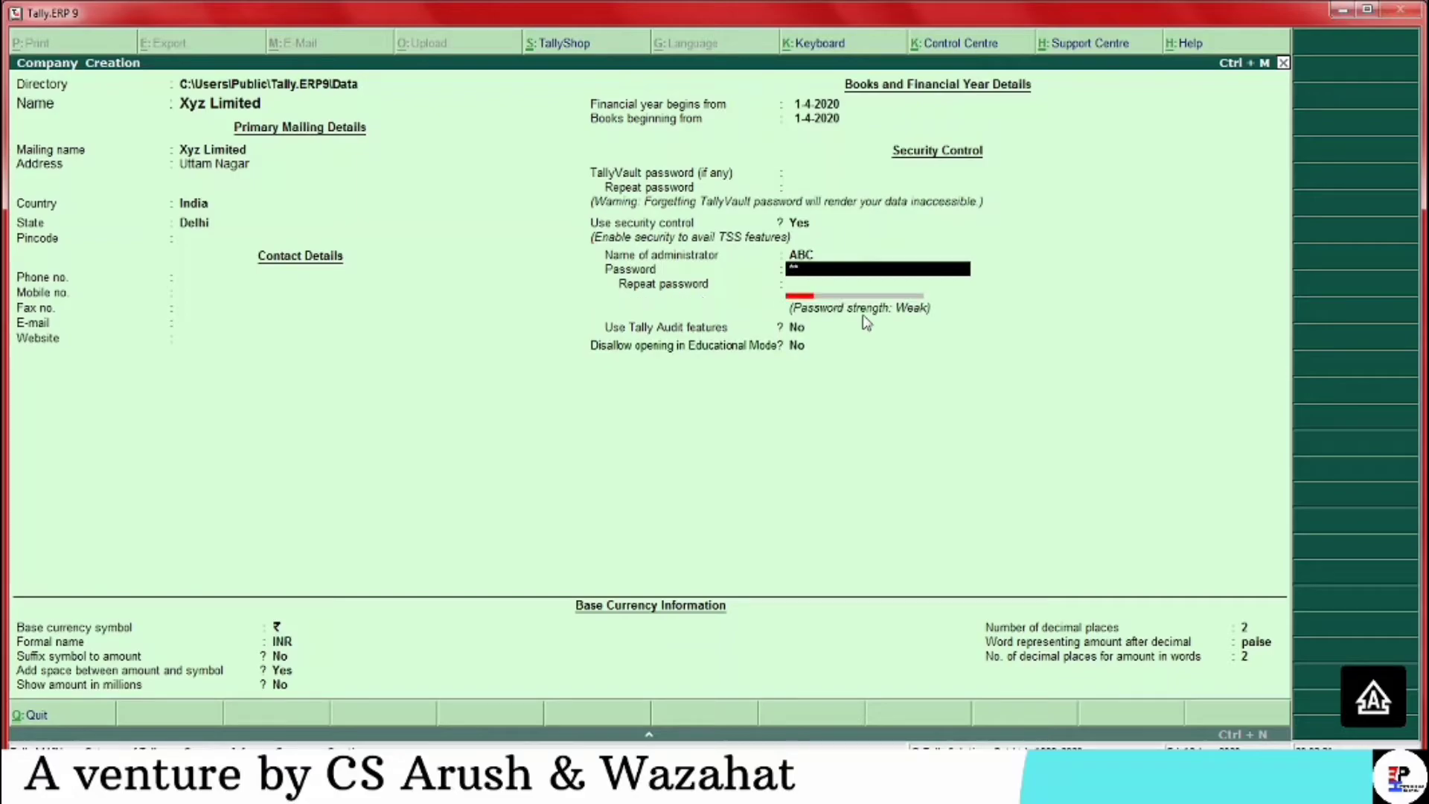
key("Return")
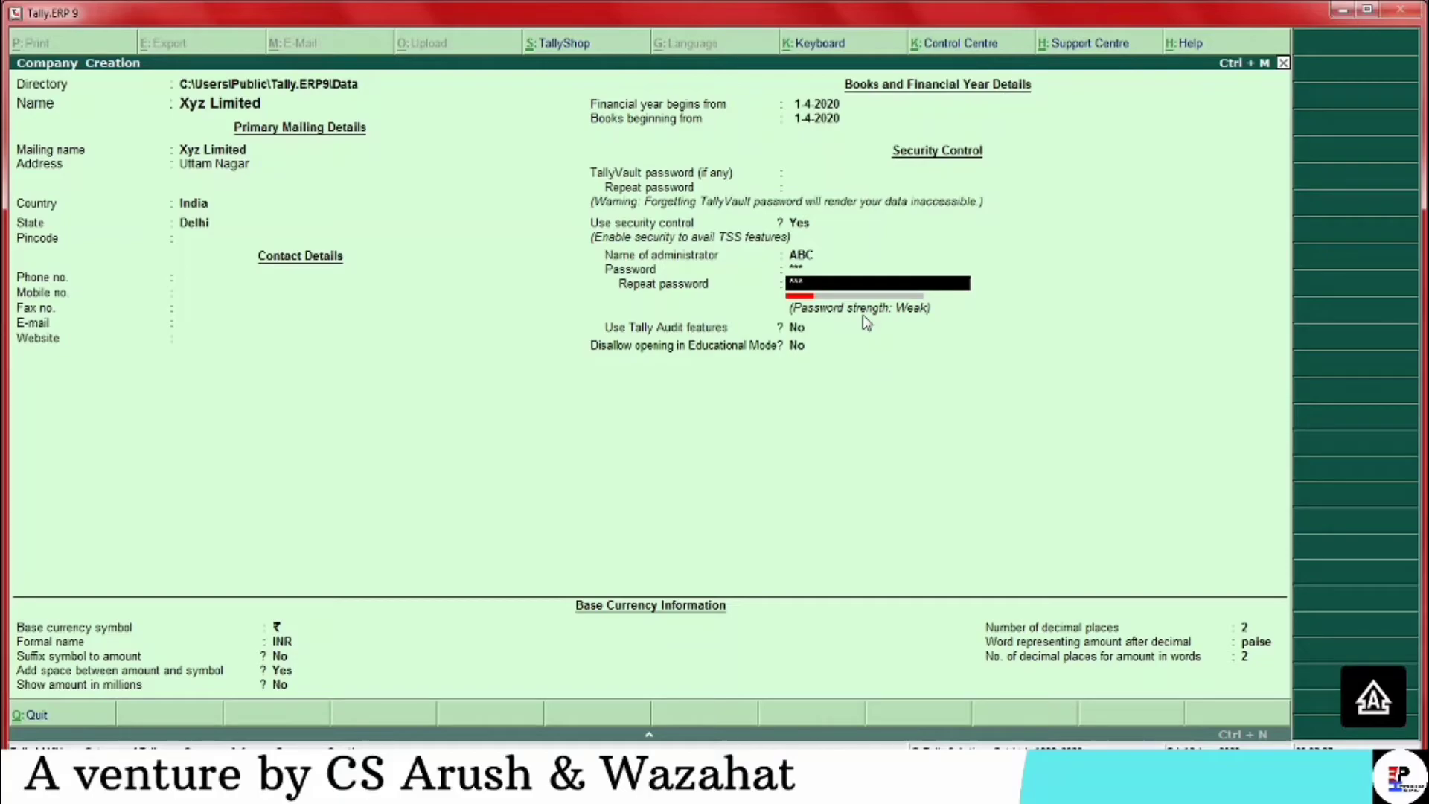
key("Return")
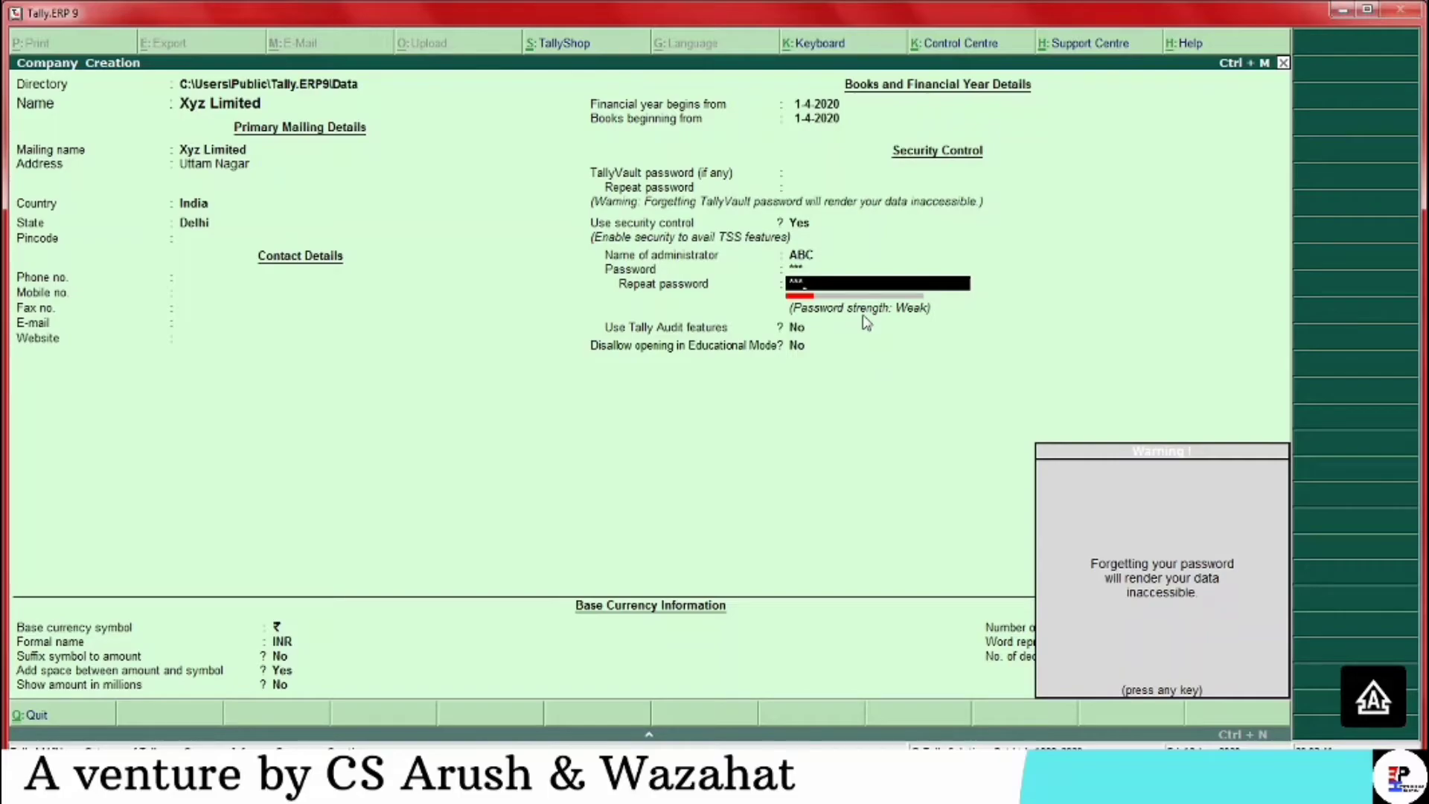
Keep Tally Audit off, Educational Mode allowed, and base currency ₹ INR with paise, then finish the form
key("Return")
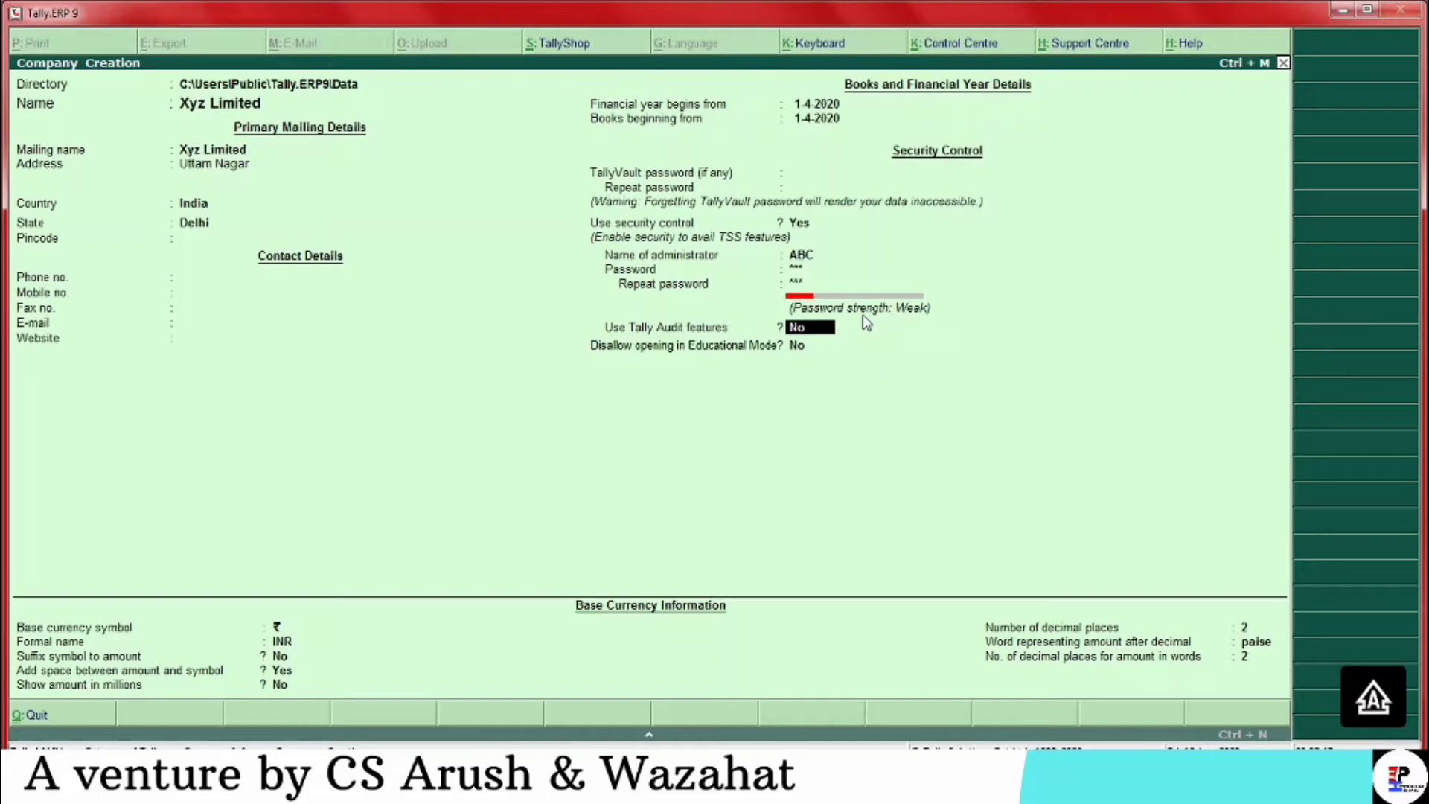
key("Return")
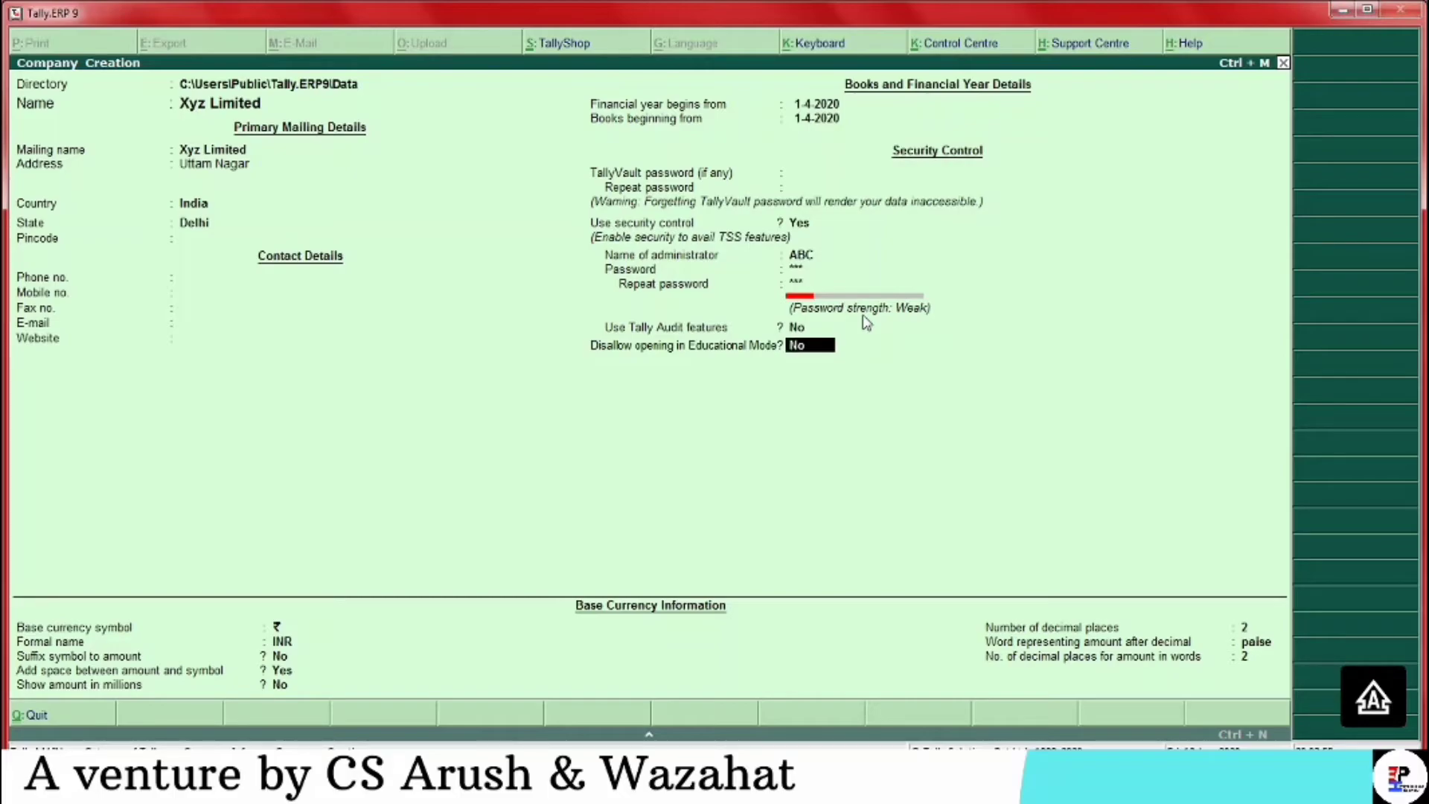
key("Return")
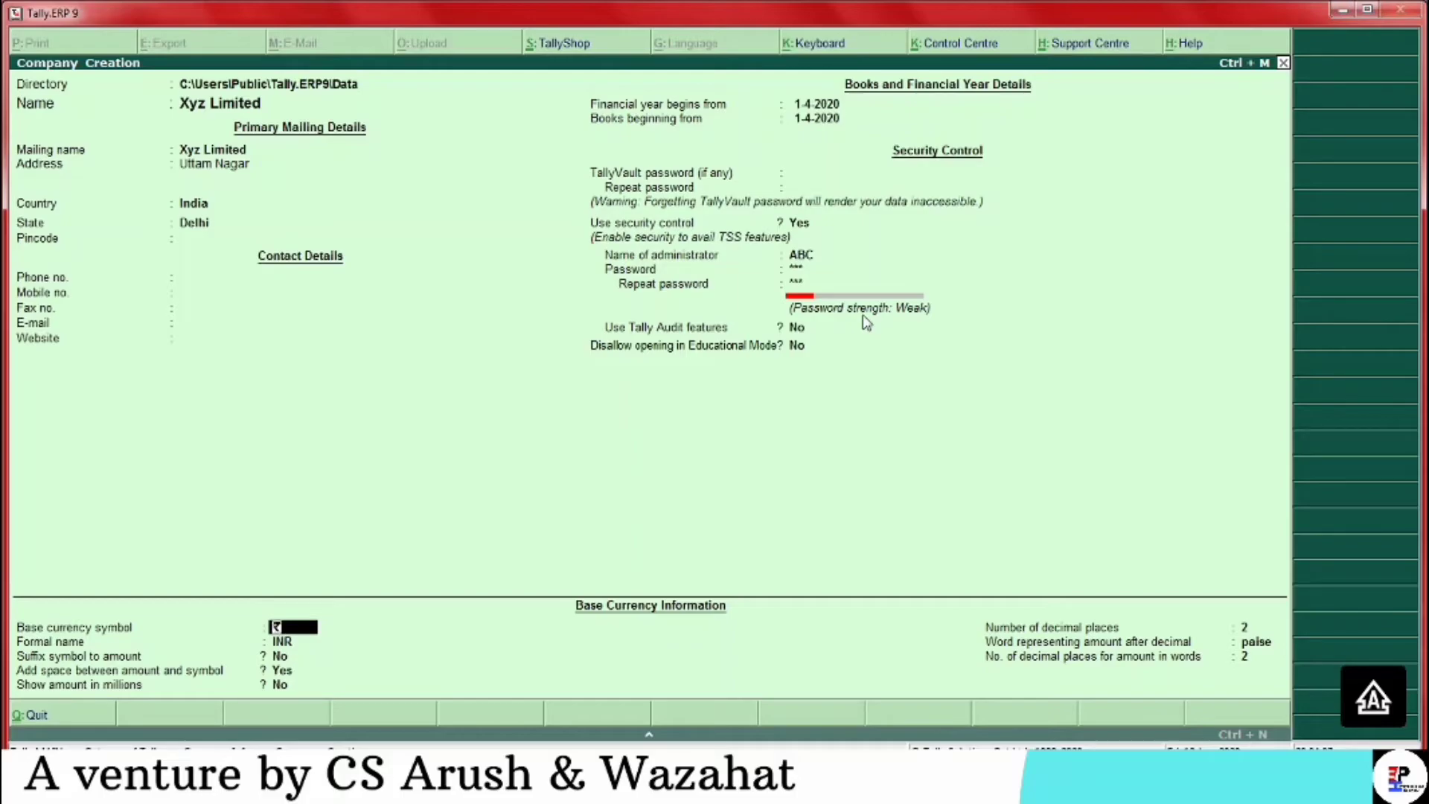
key("Return")
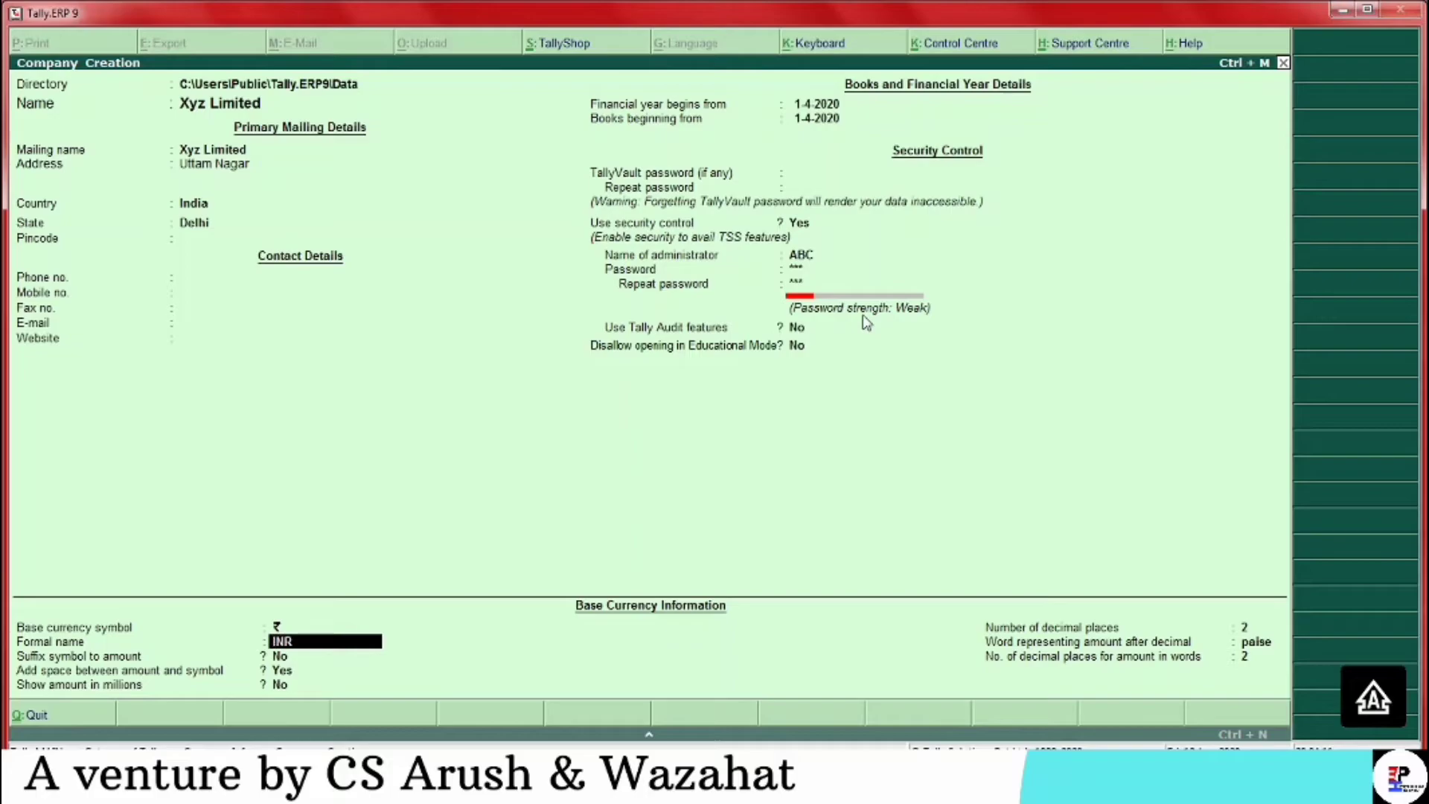
key("Return")
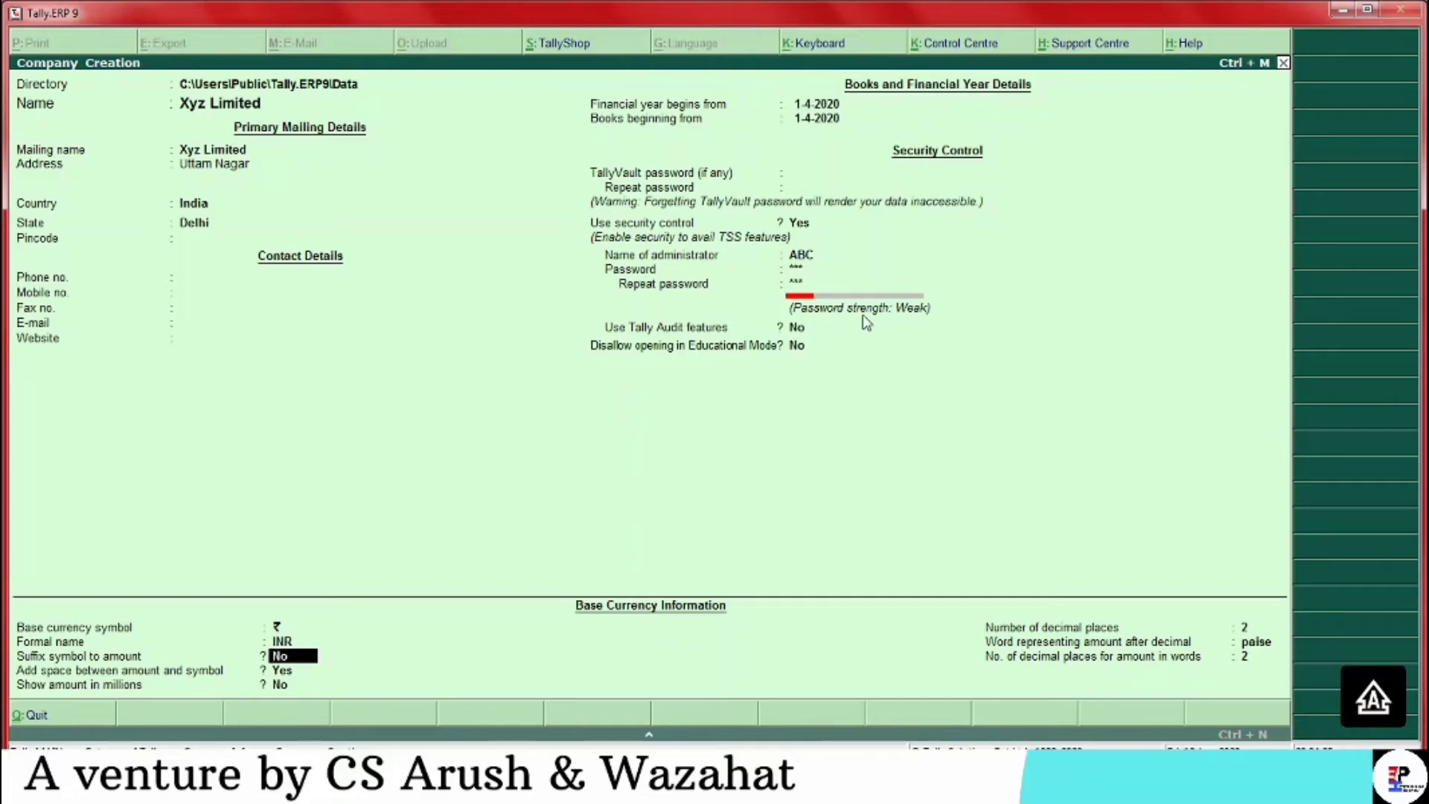
key("Return")
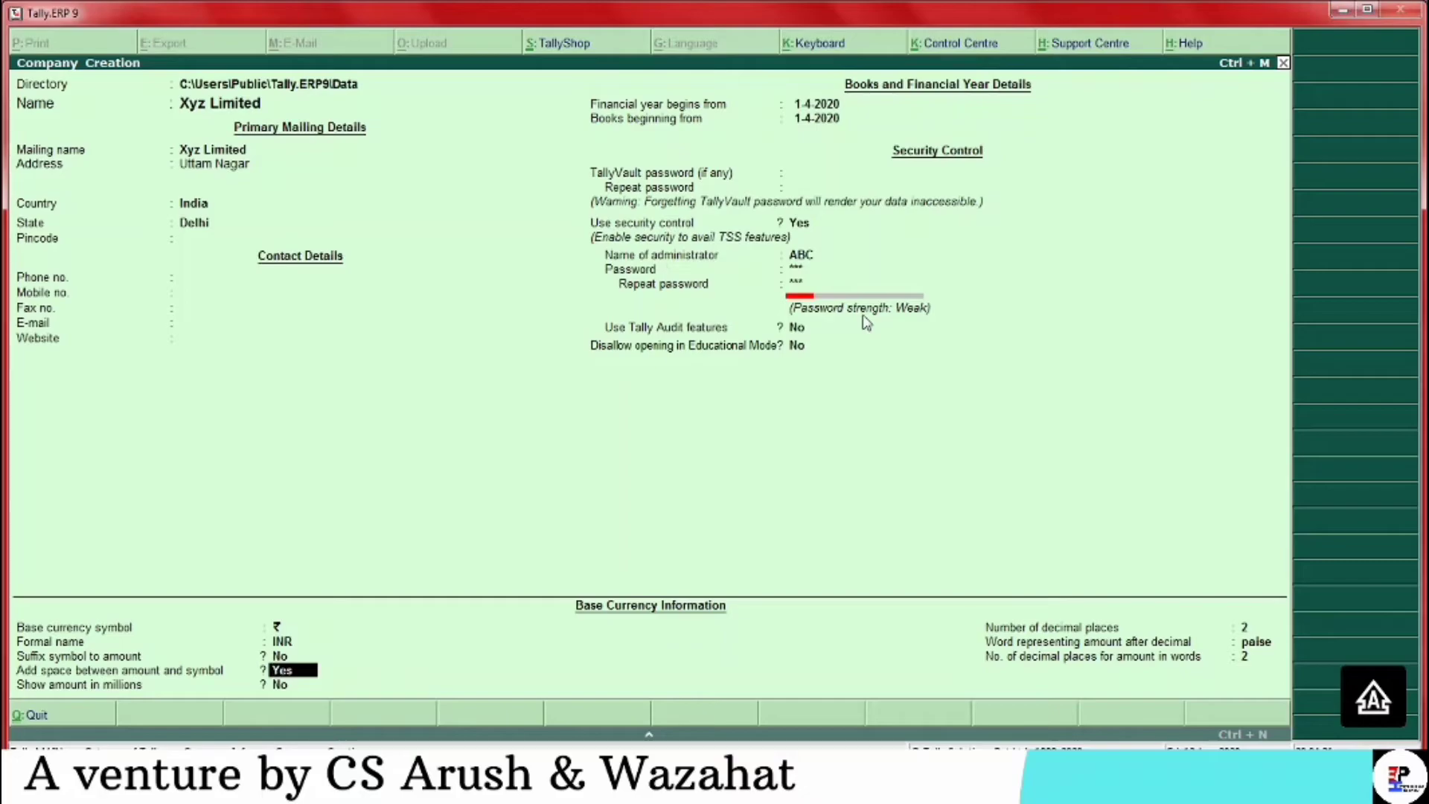
key("Return")
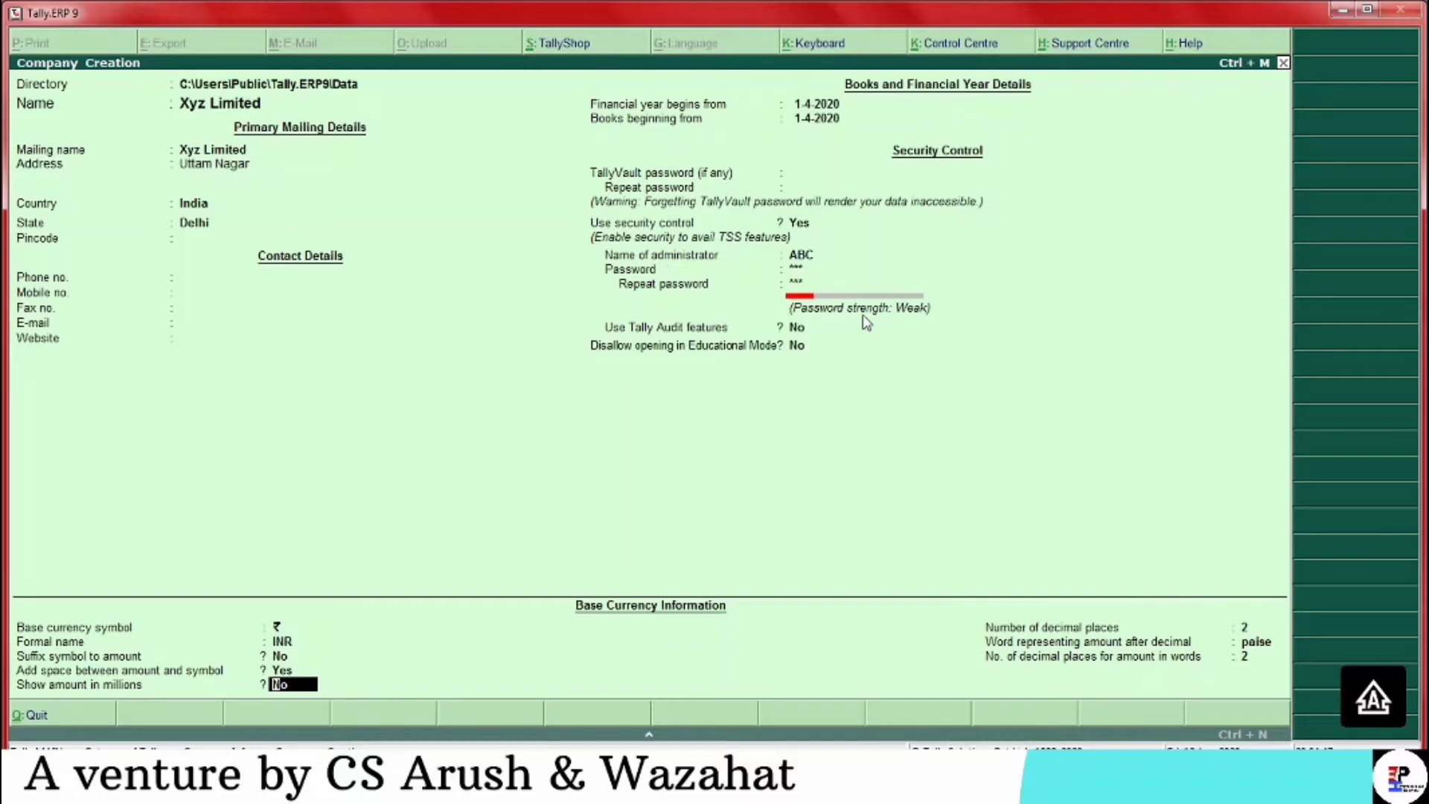
key("Return")
key("Return")
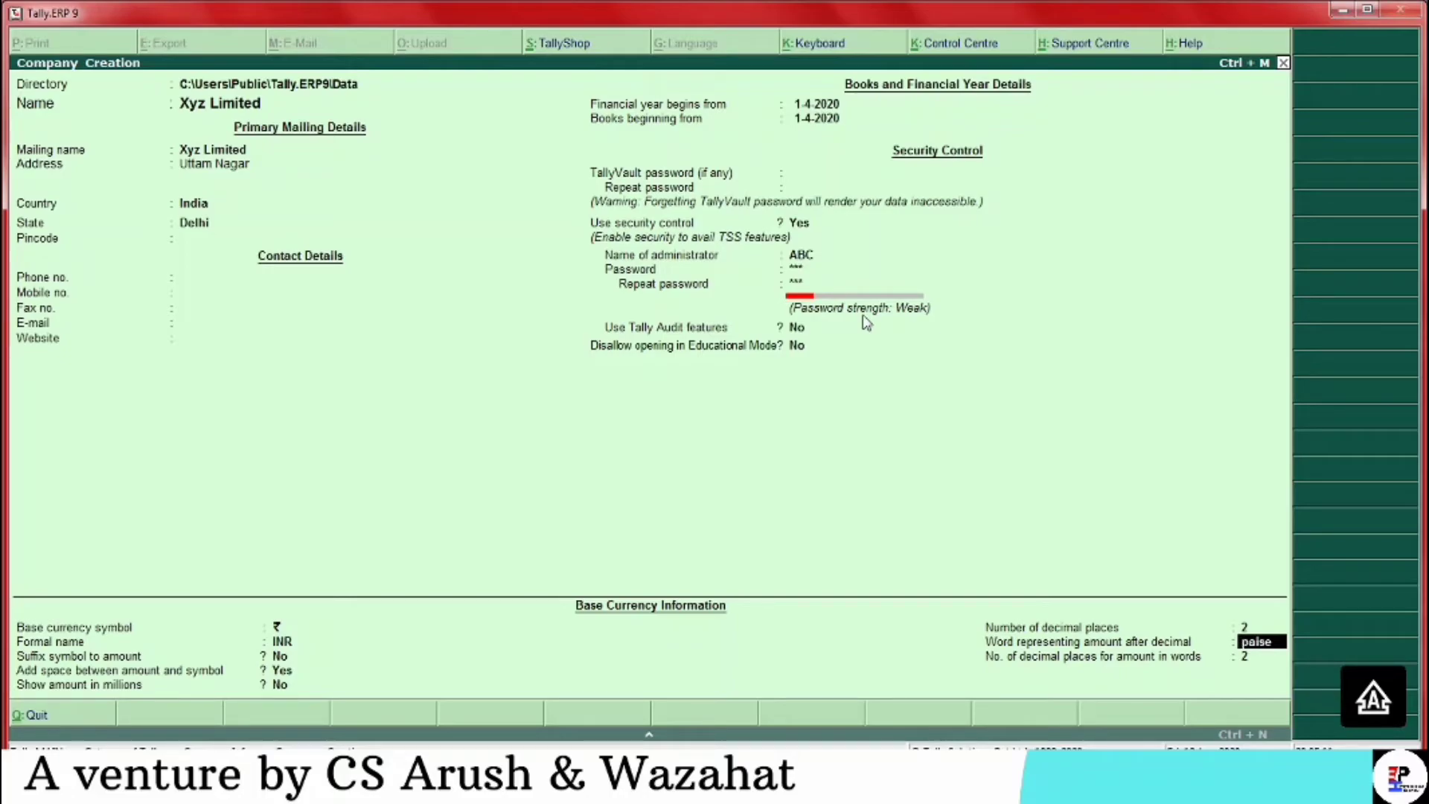
key("Return")
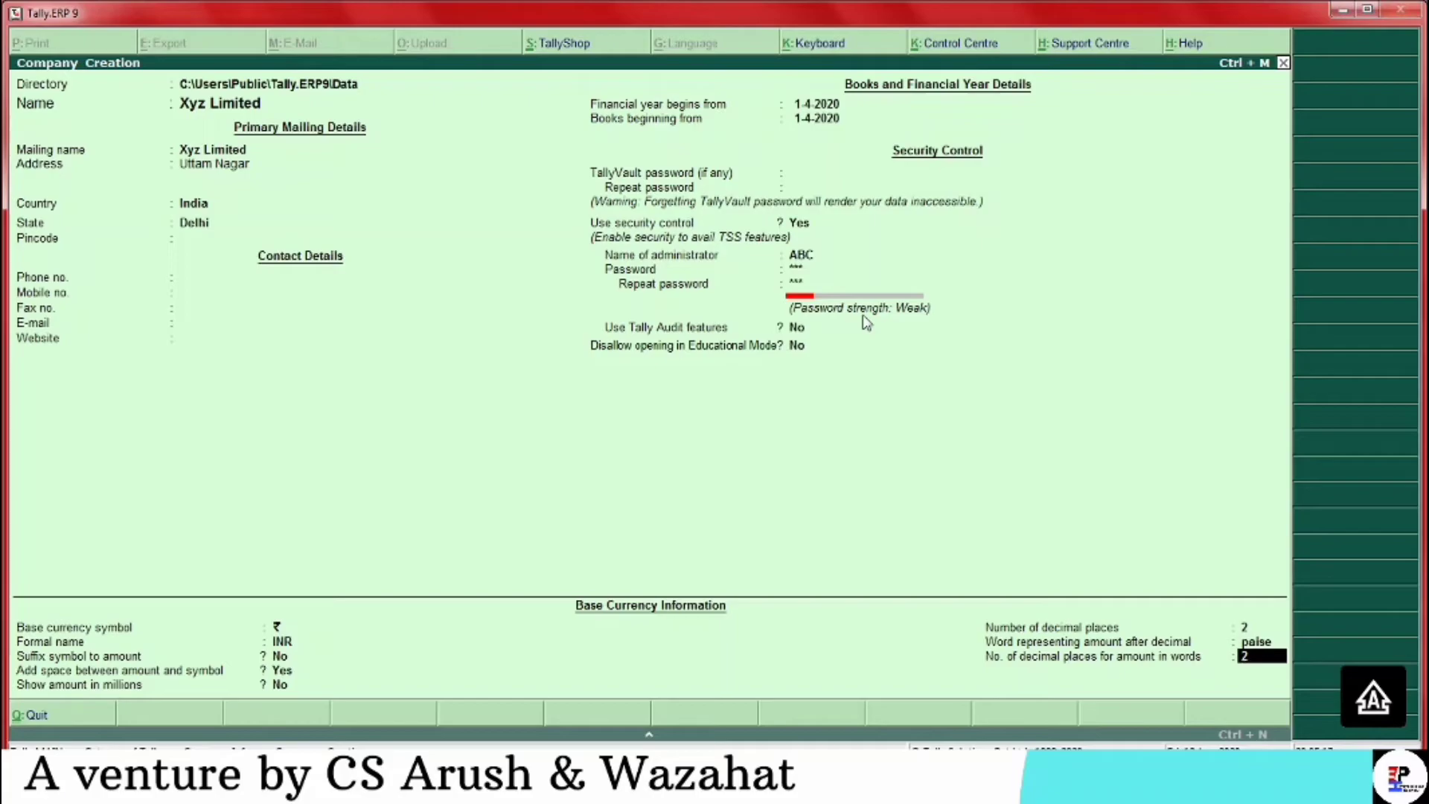
key("Return")
Save Xyz Limited and log in to it as administrator ABC
key("Return")
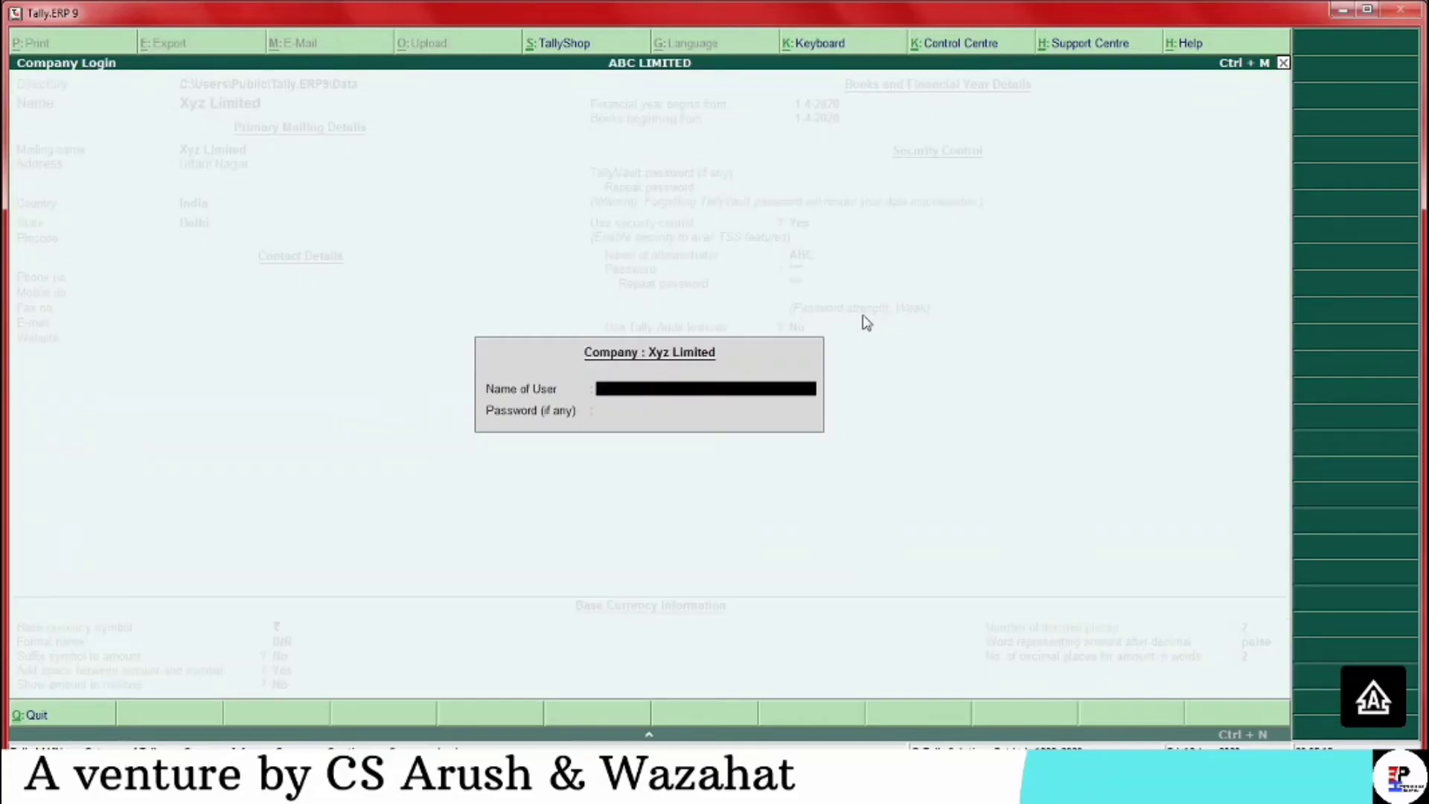
type("ABC")
key("Return")
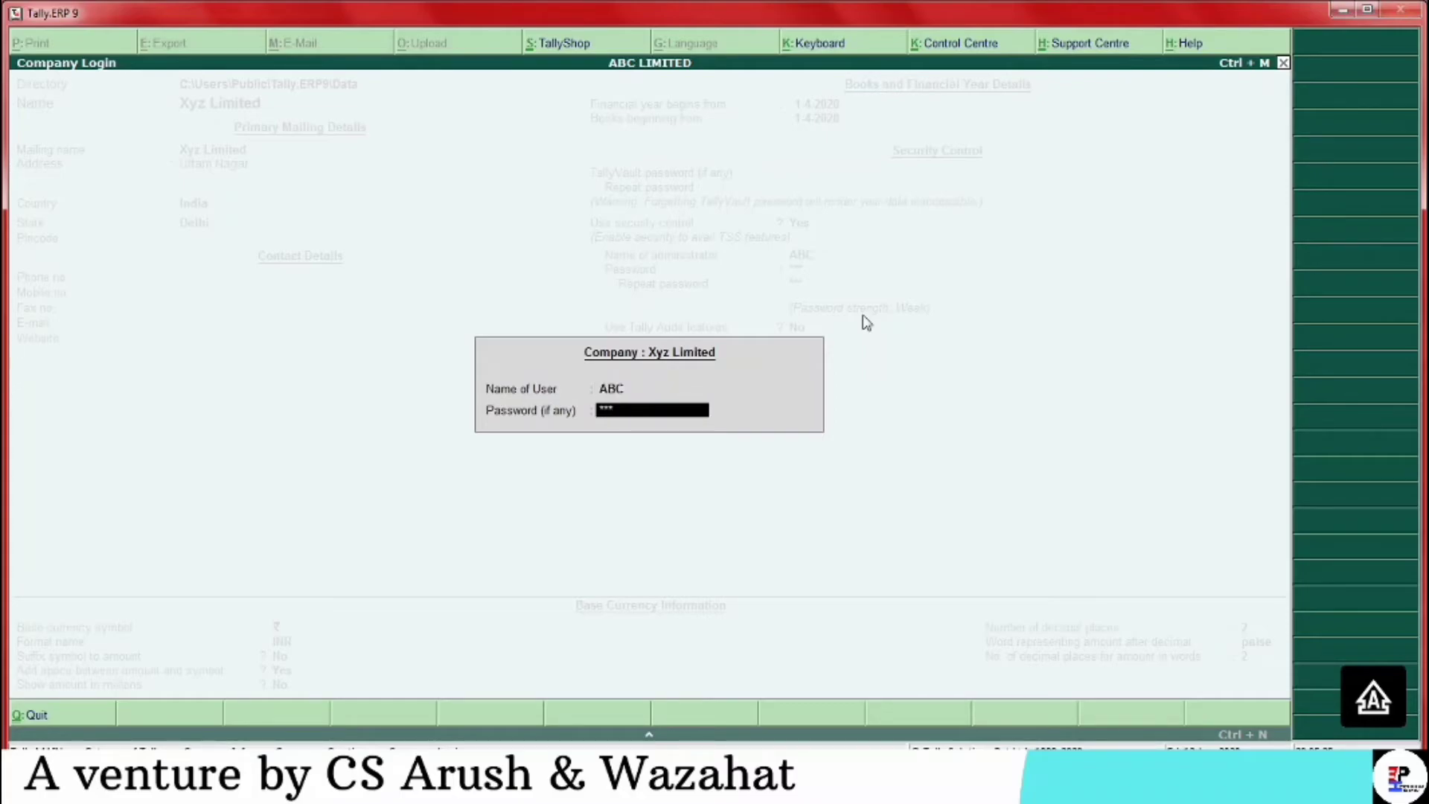
key("Return")
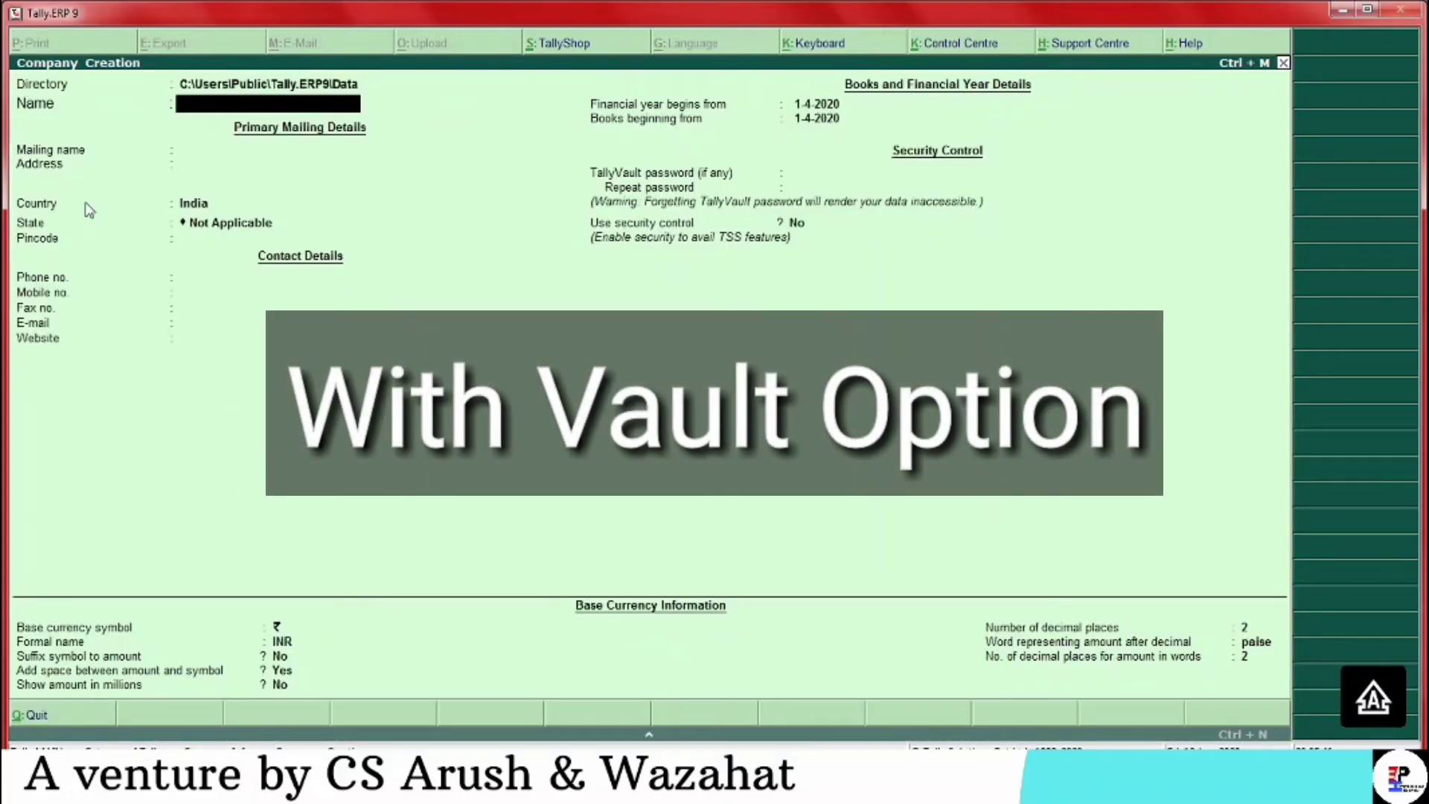
Name the new company XYZM LIMITED with mailing name DELHI, skipping address and contact fields
type("XYZM LIMITED")
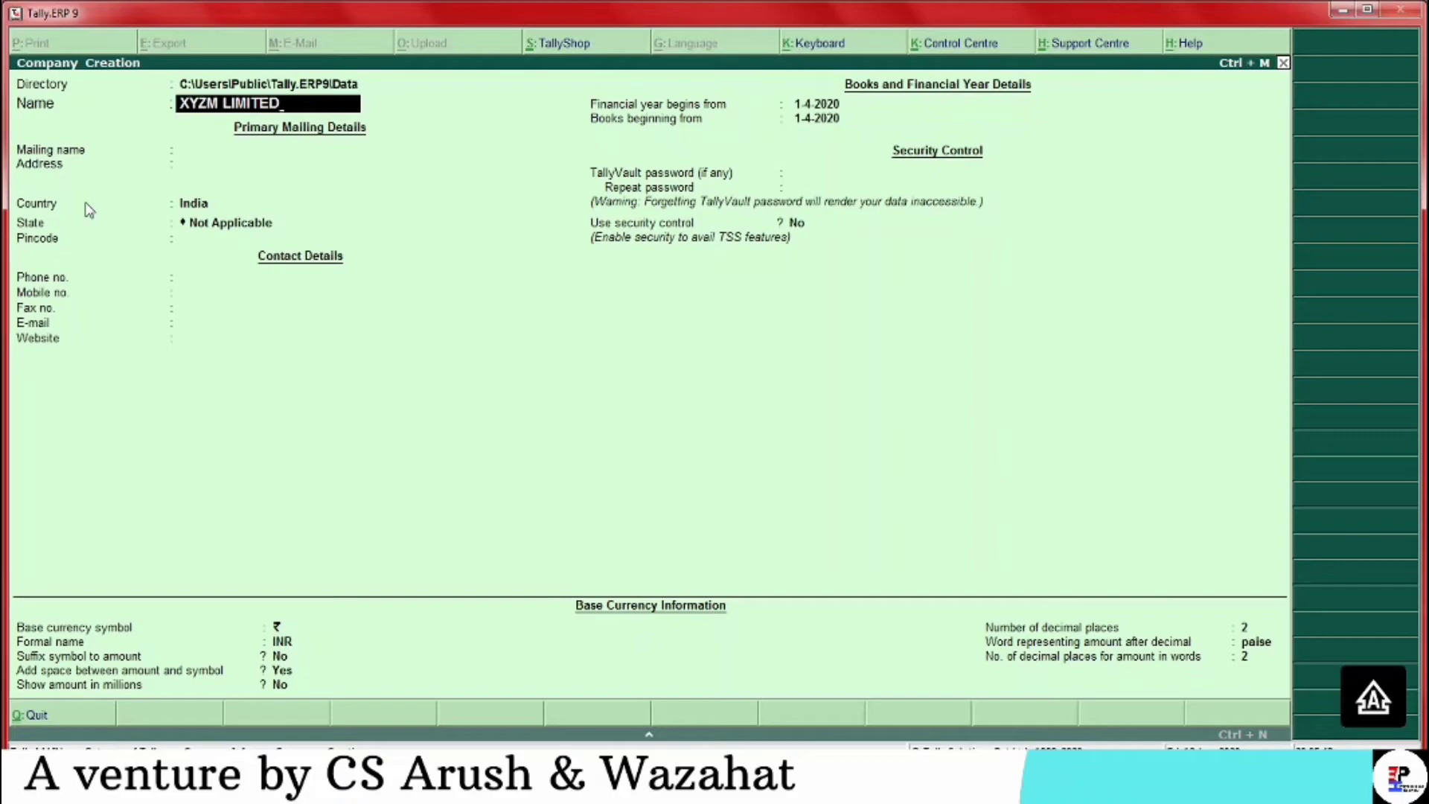
key("Return")
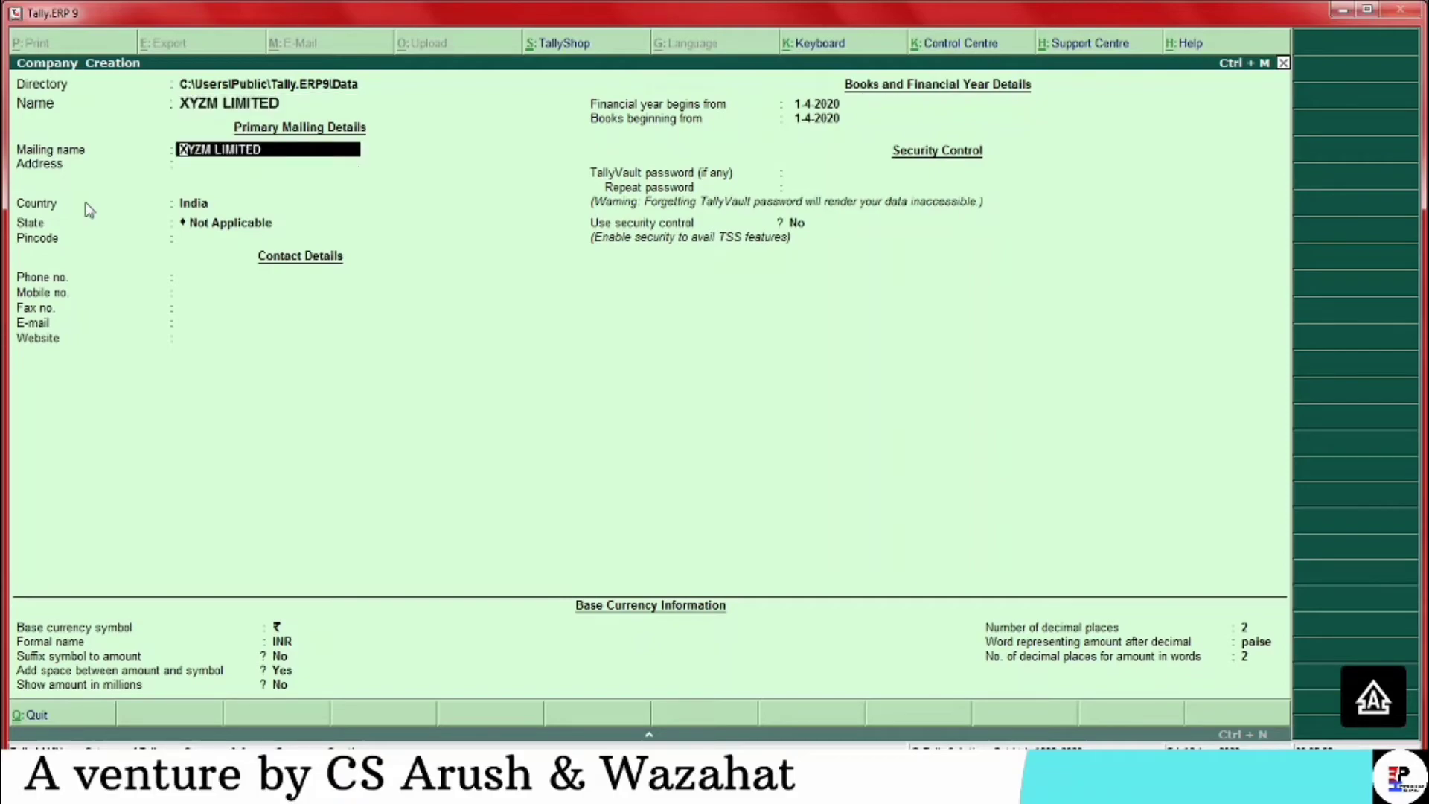
key("Return")
type("Del")
key("BackSpace")
key("BackSpace")
key("BackSpace")
key("BackSpace")
type("DELHI")
key("Return")
key("Return")
key("Return")
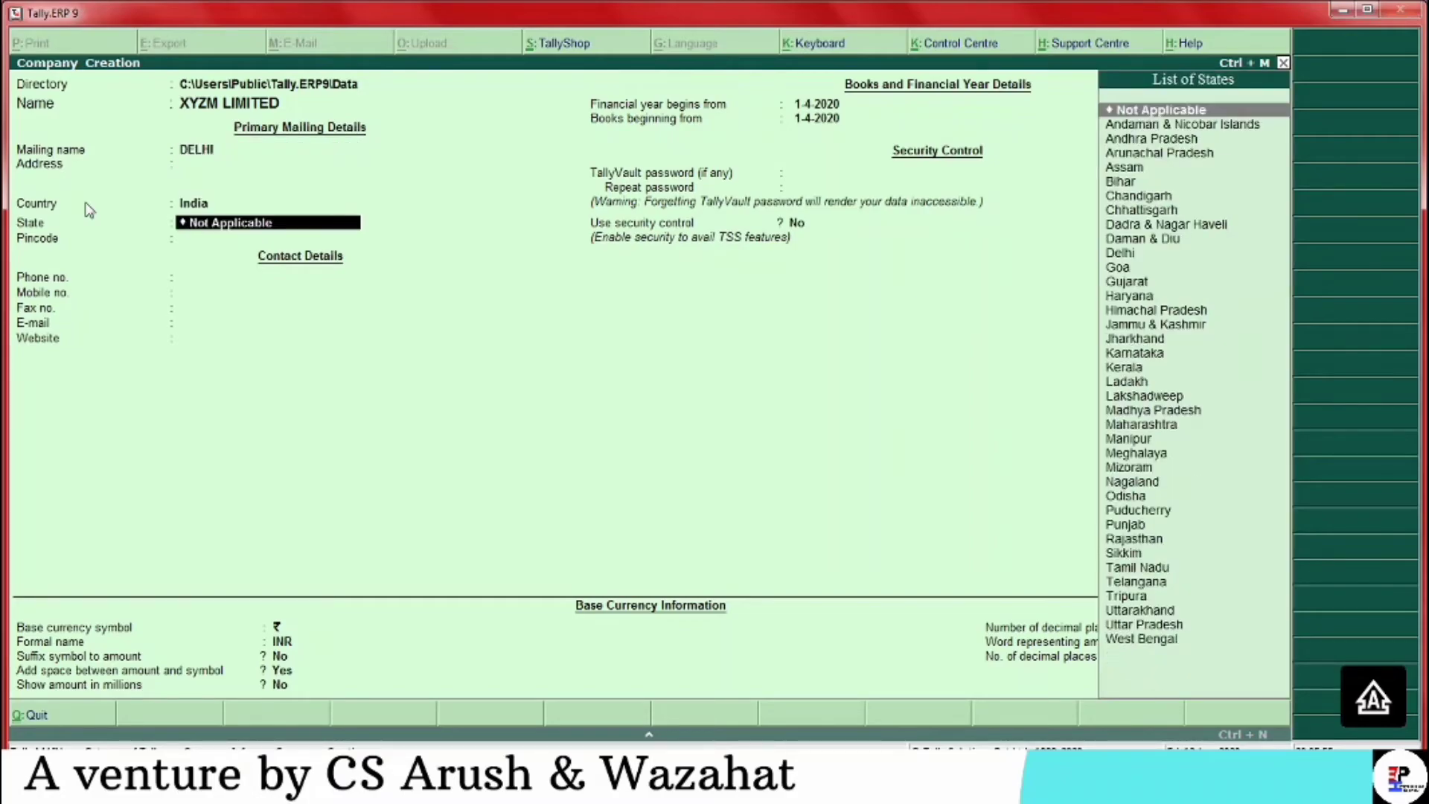
key("Return")
key("Return")
key("Return")
key("Return")
key("Return")
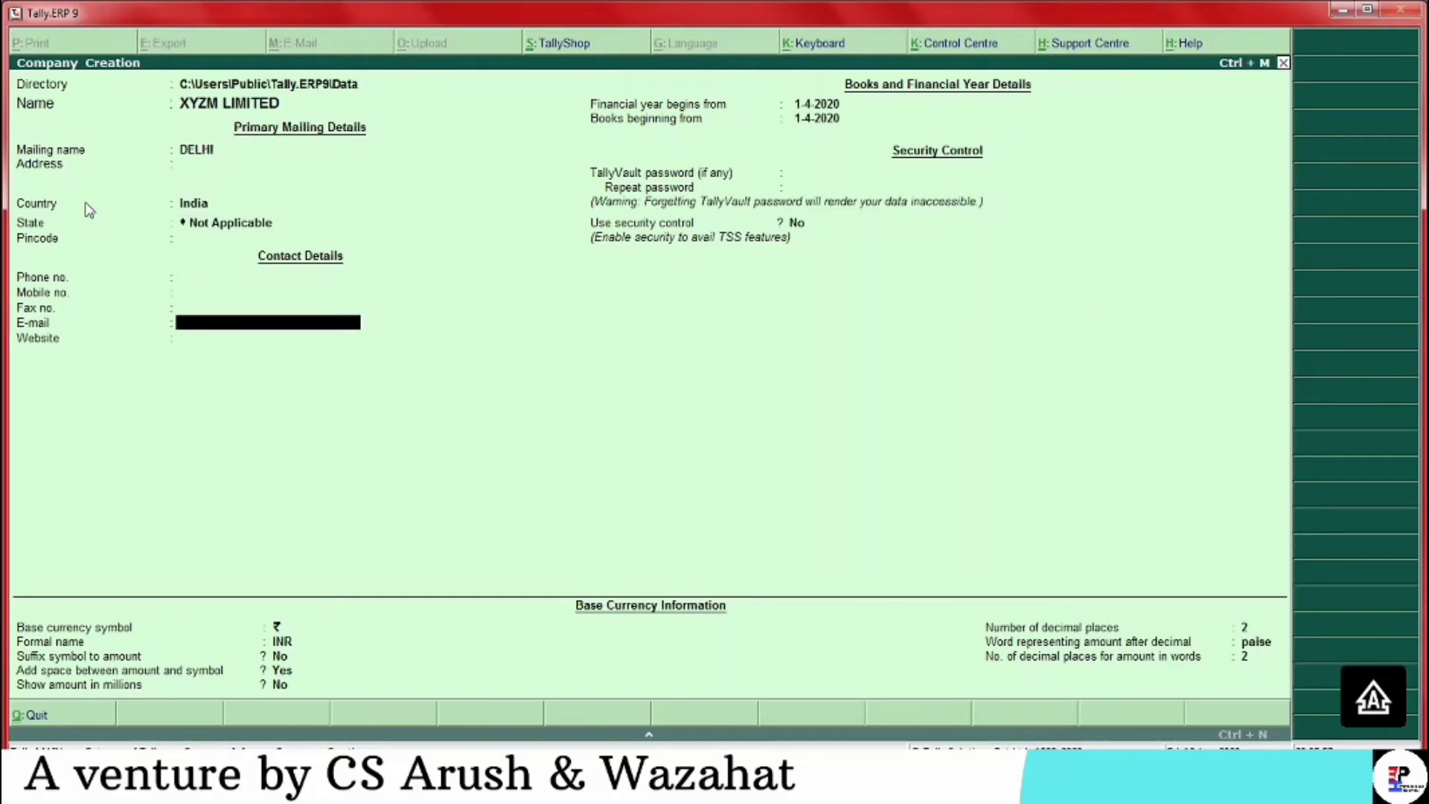
key("Return")
key("Return")
key("Return")
key("Return")
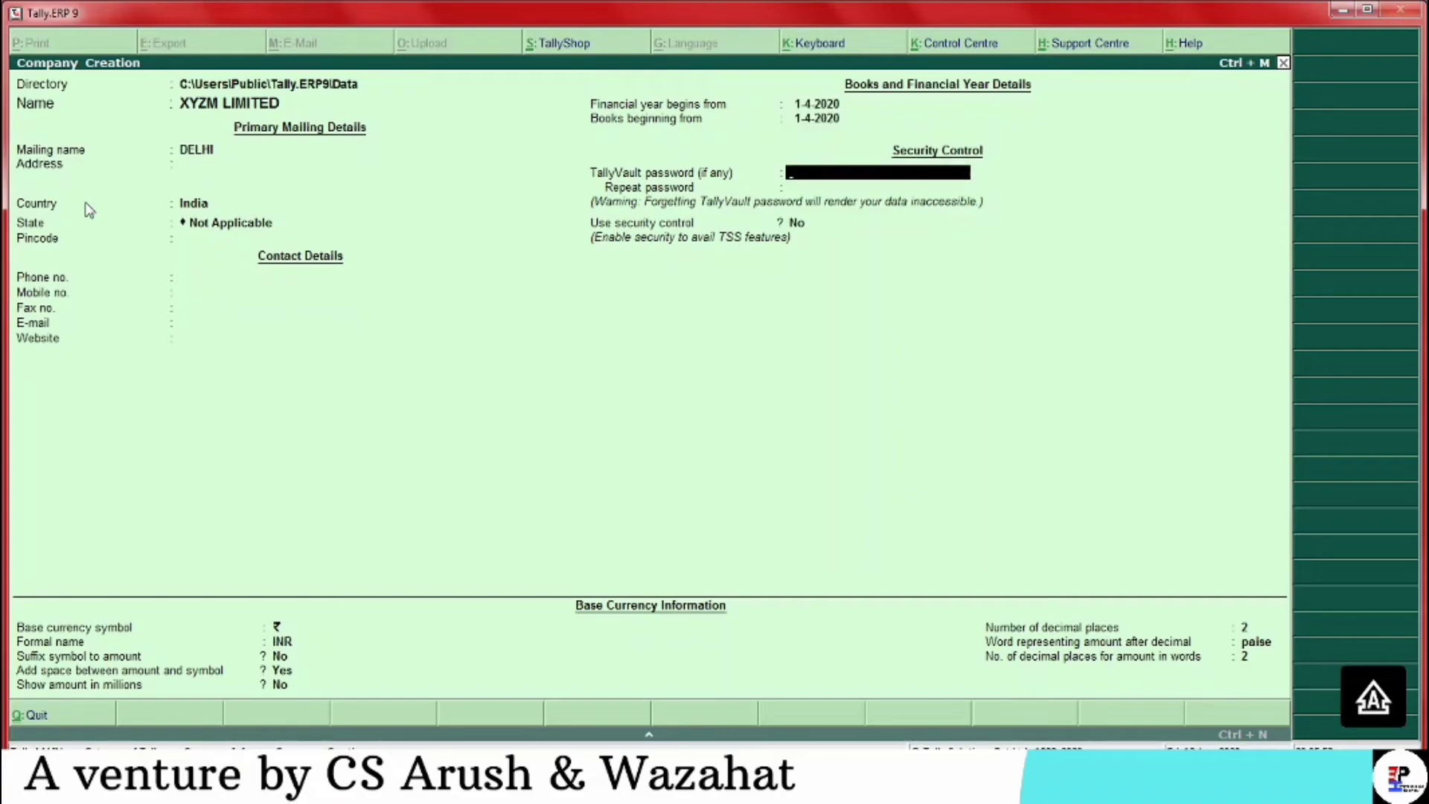
Set and confirm a TallyVault password, then enter YES for Use security control
type("*")
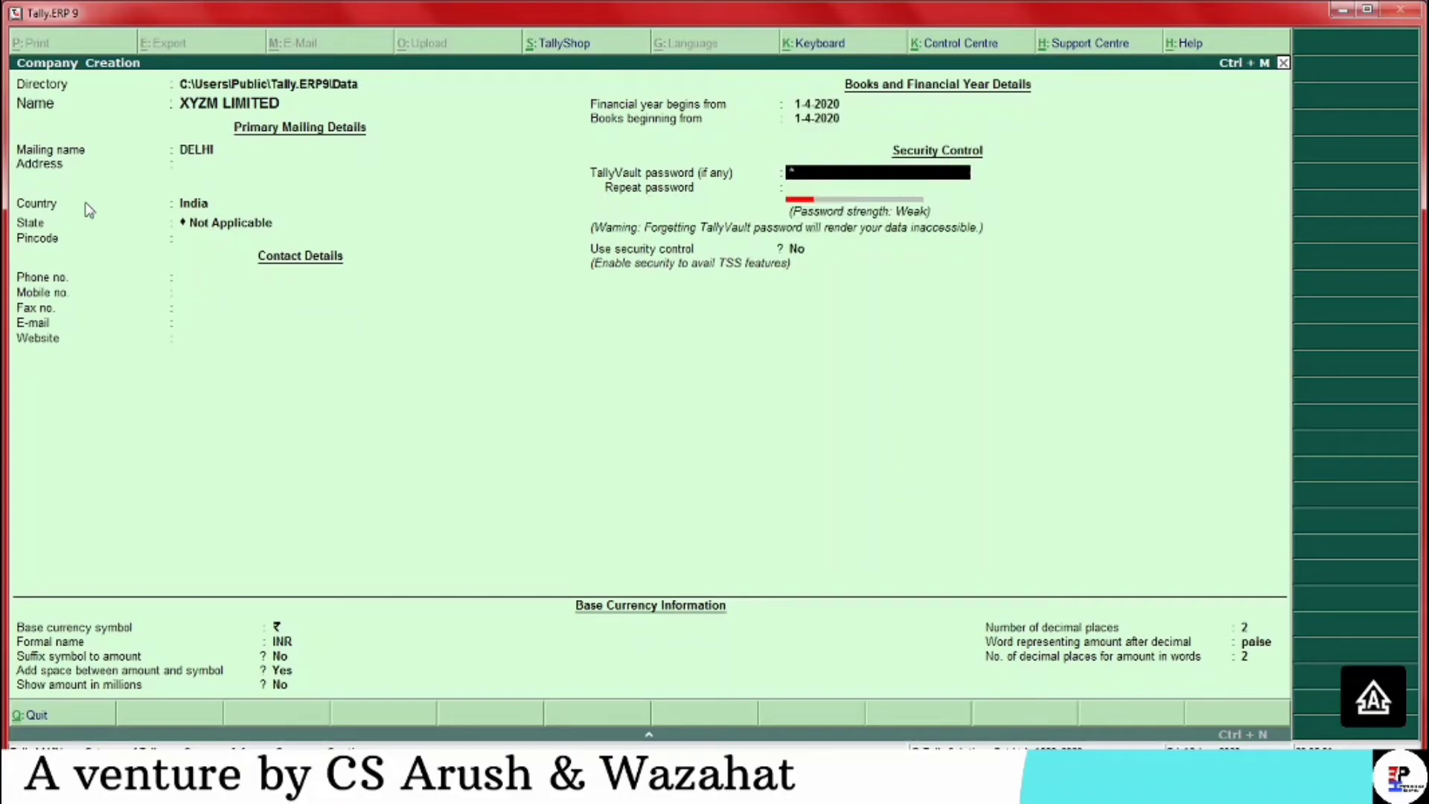
type("**")
key("Return")
type("***")
key("Return")
type("YES")
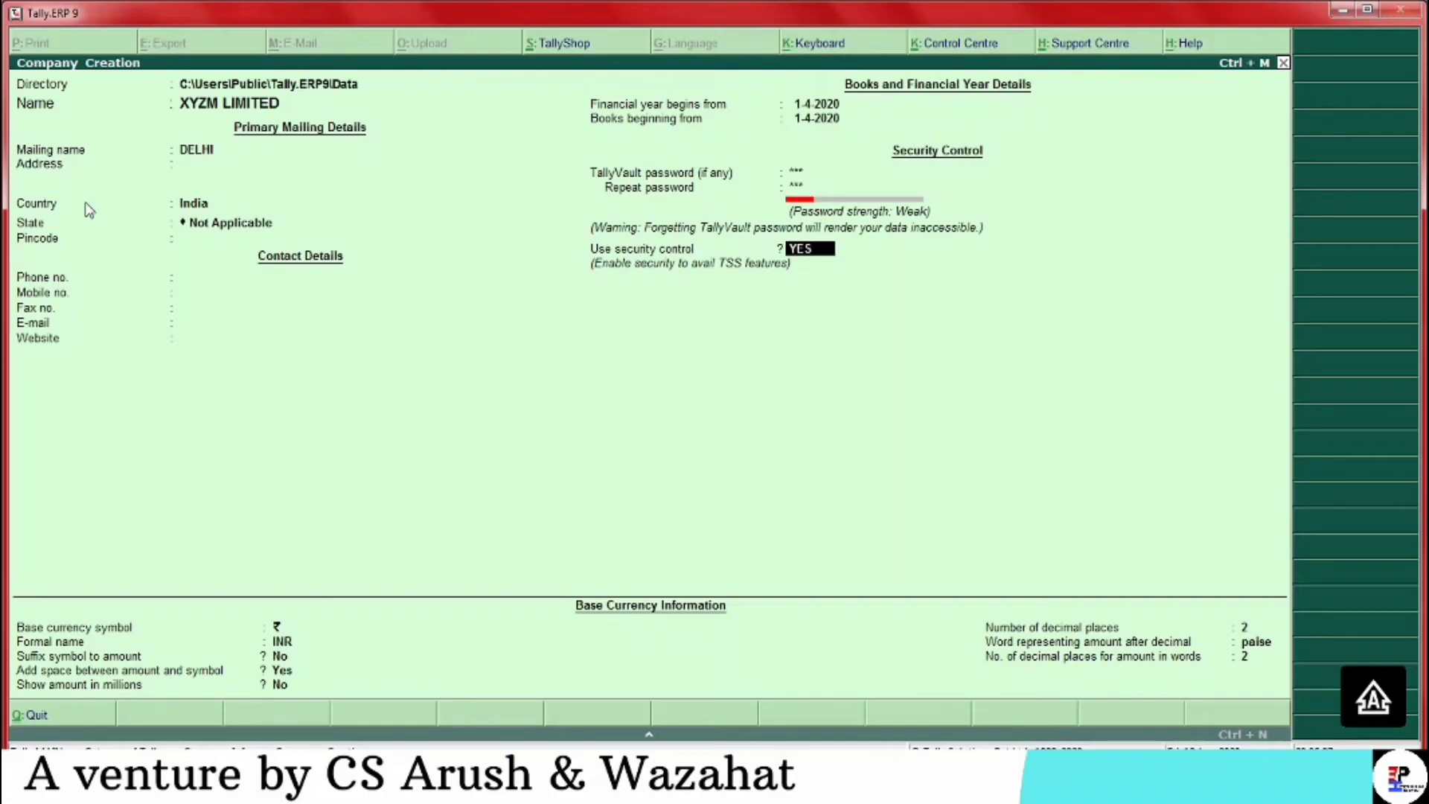
Set administrator ABC with a confirmed password and accept the XYZM LIMITED company
key("Return")
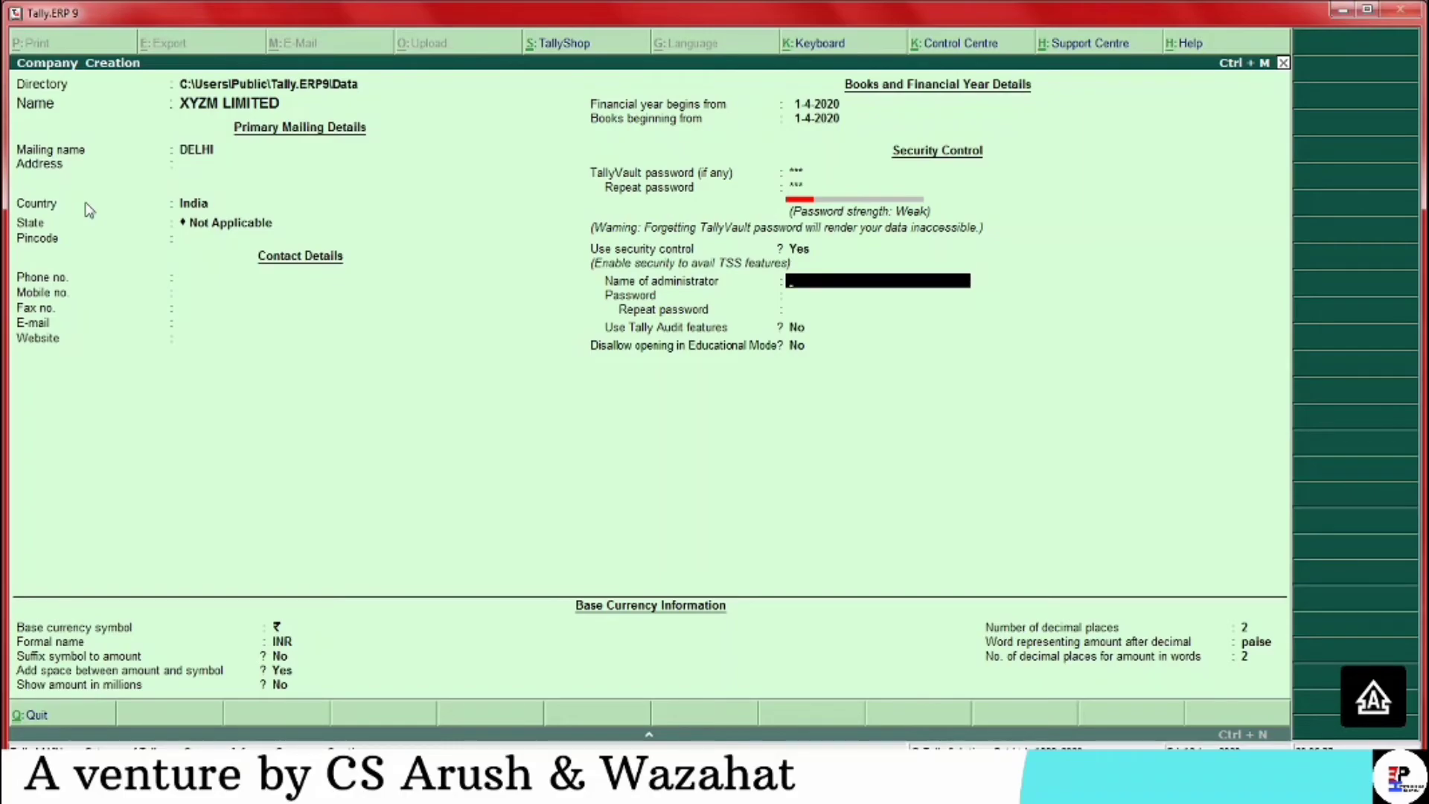
type("ABC")
key("Return")
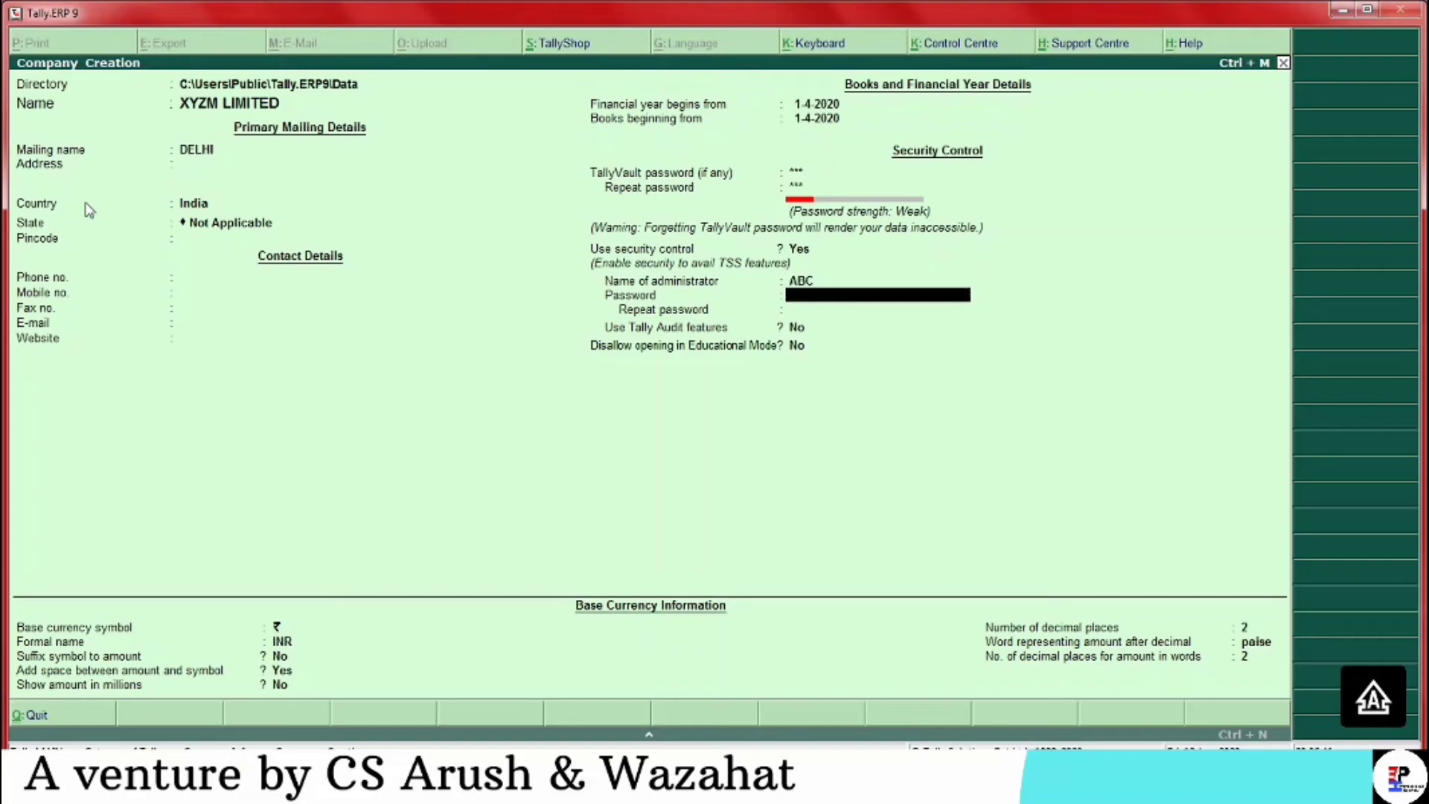
type("*")
key("Return")
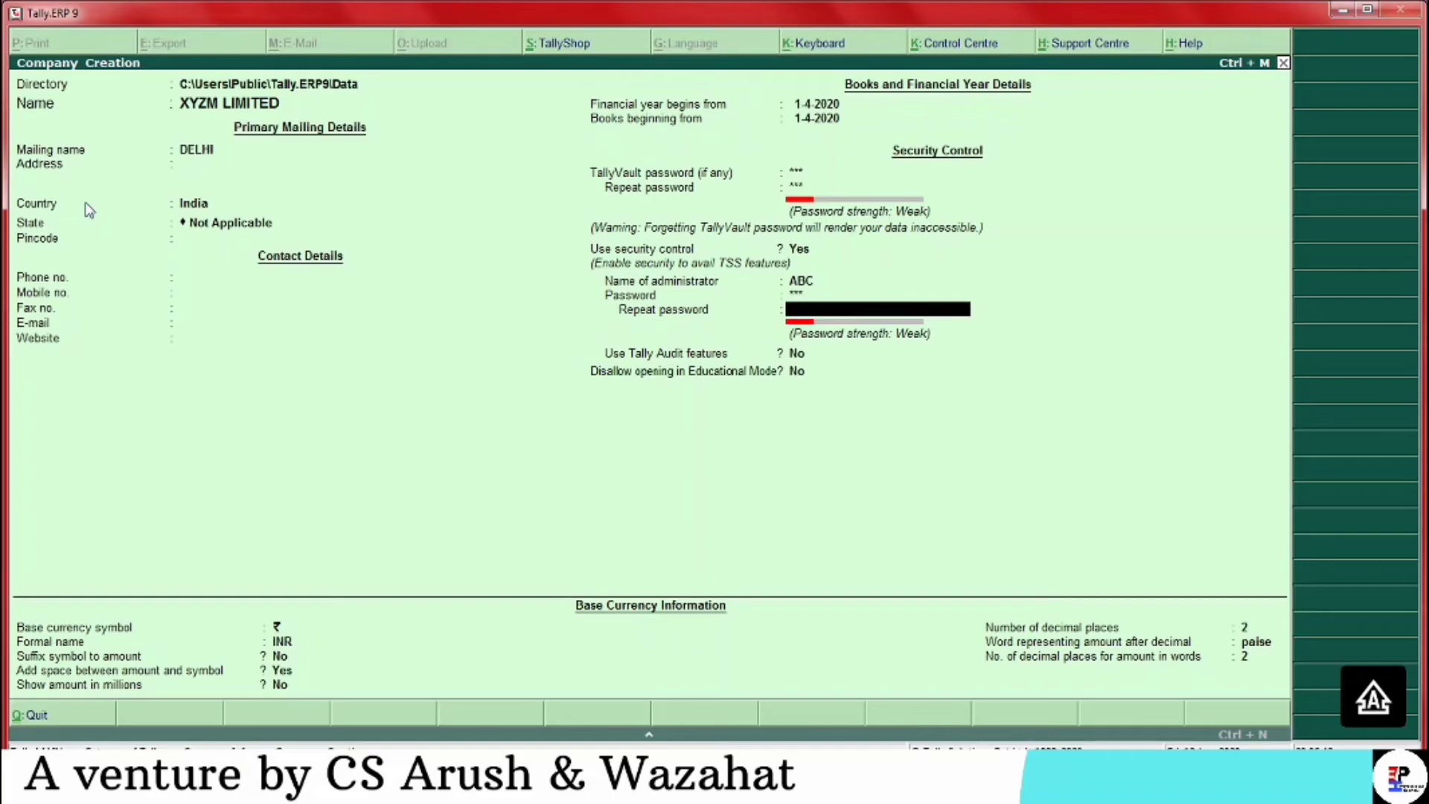
key("Return")
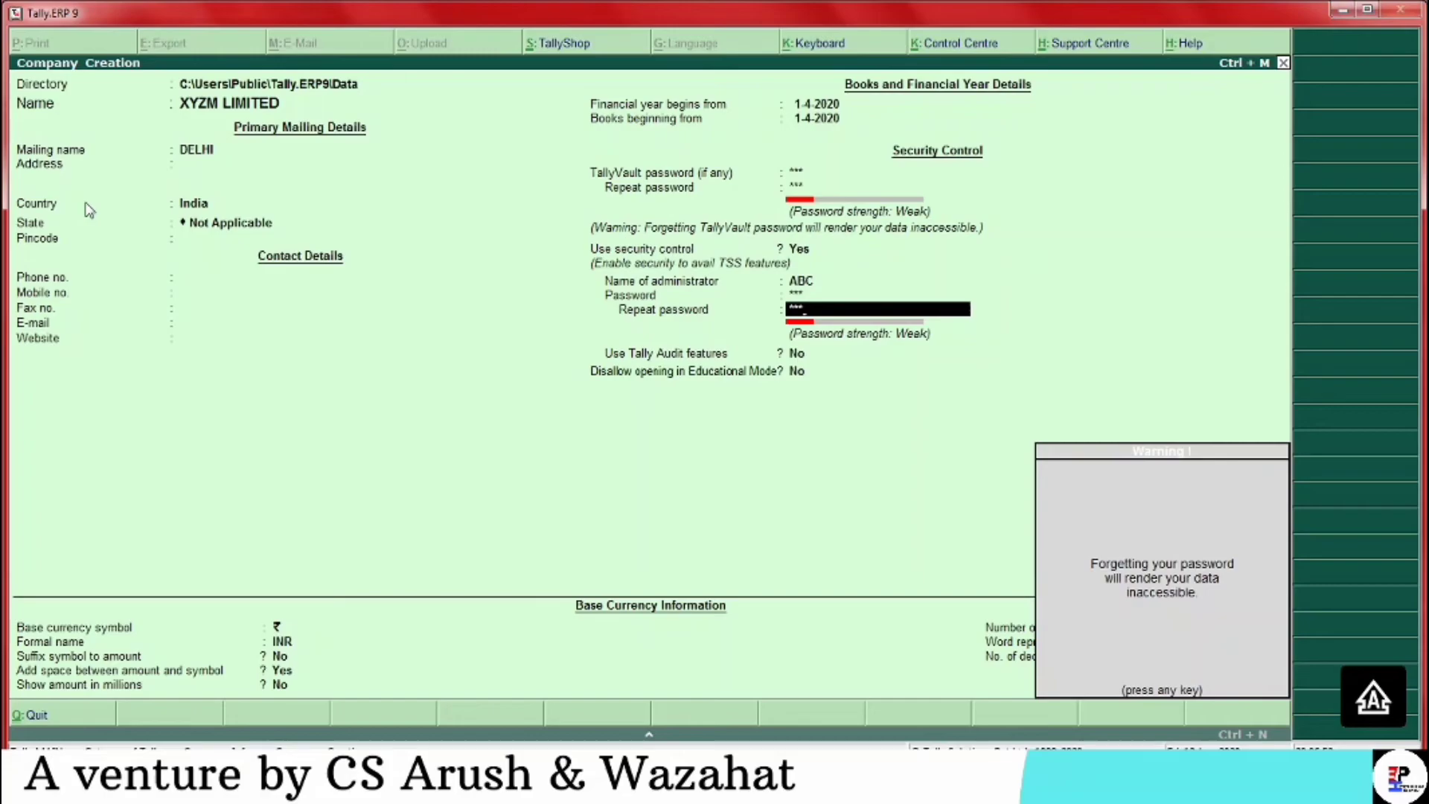
key("Return")
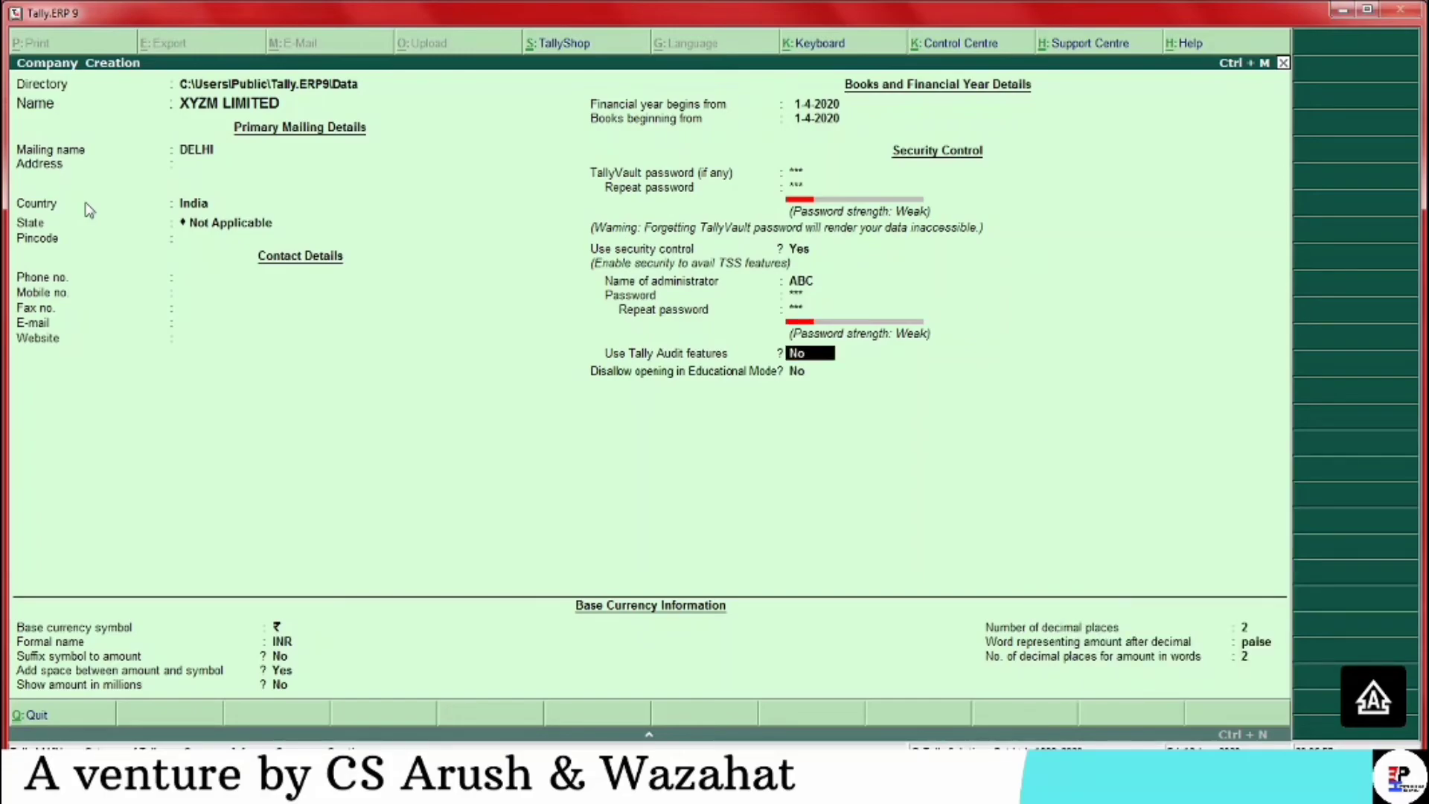
key("Return")
key("Return")
key("Return")
key("Return")
key("Return")
key("Return")
key("Return")
key("Return")
key("Return")
key("Return")
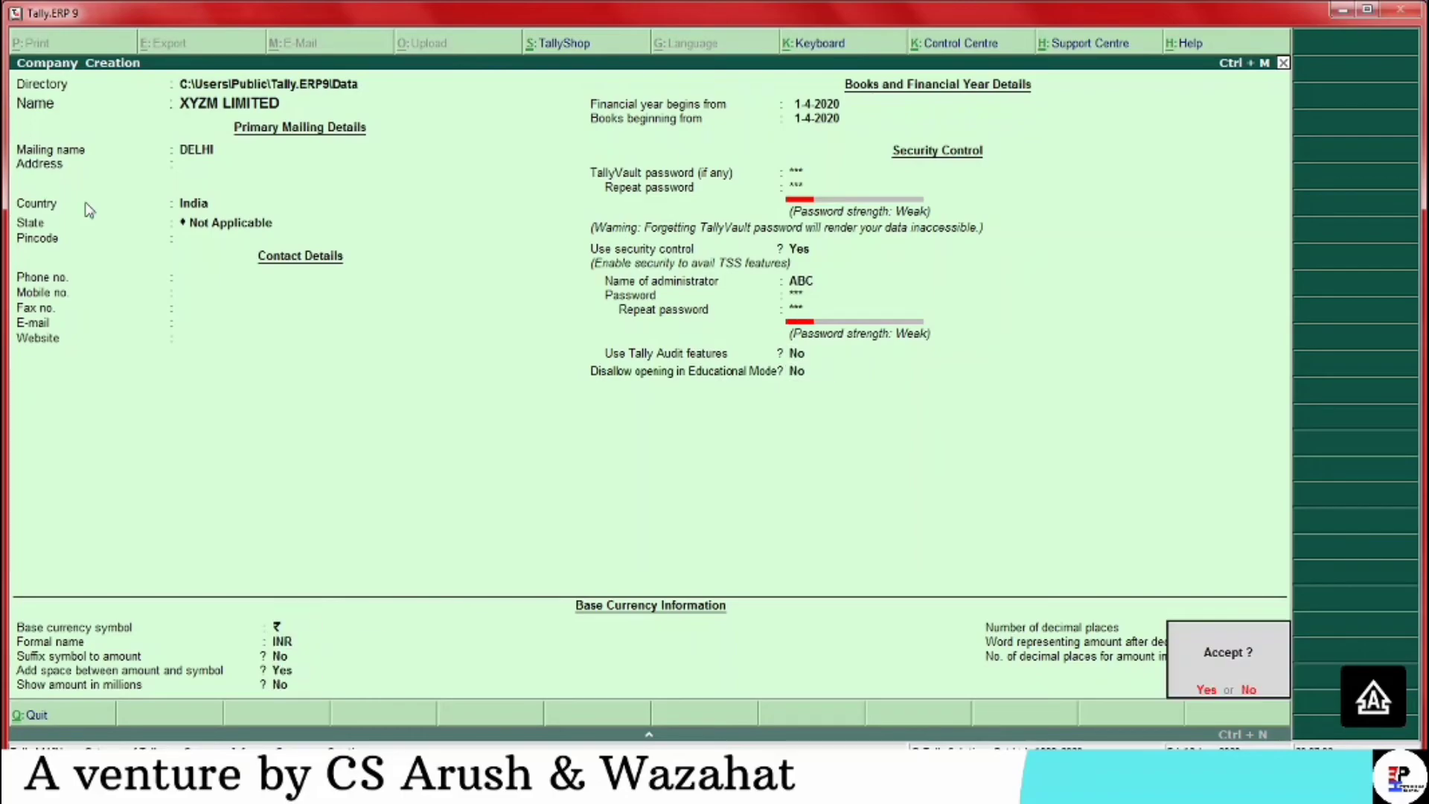
key("Return")
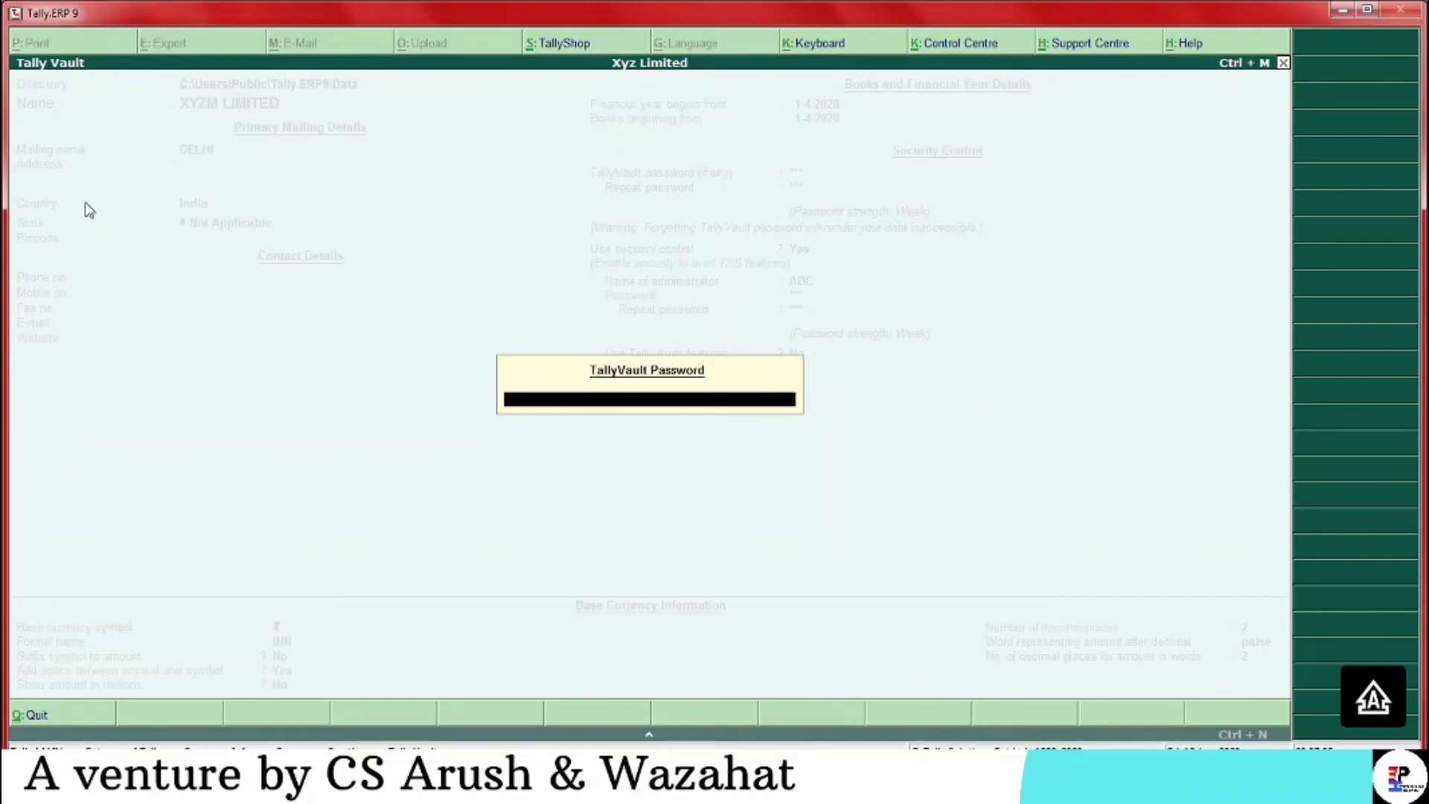
Unlock XYZM LIMITED with its TallyVault password and log in with the administrator password
key("Return")
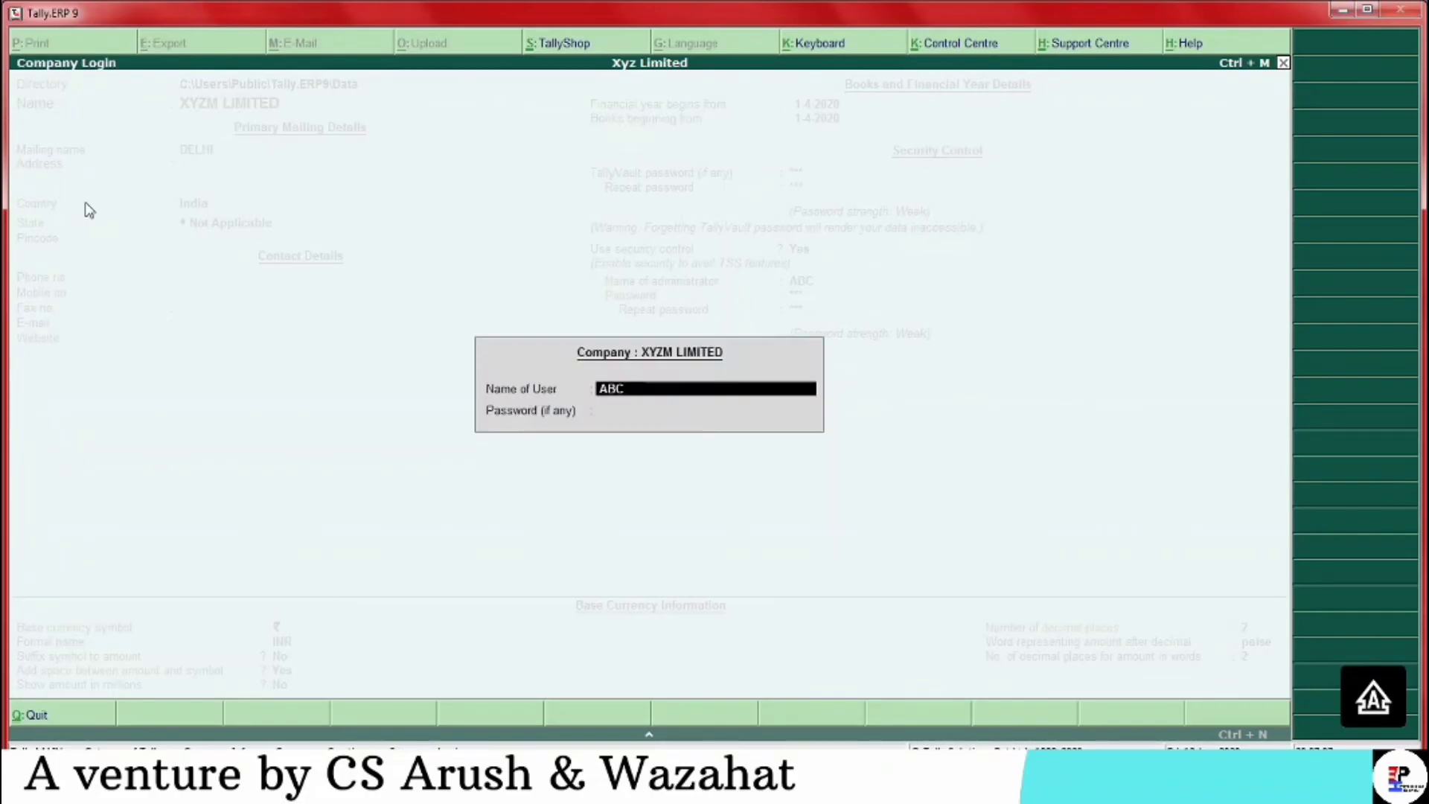
key("Return")
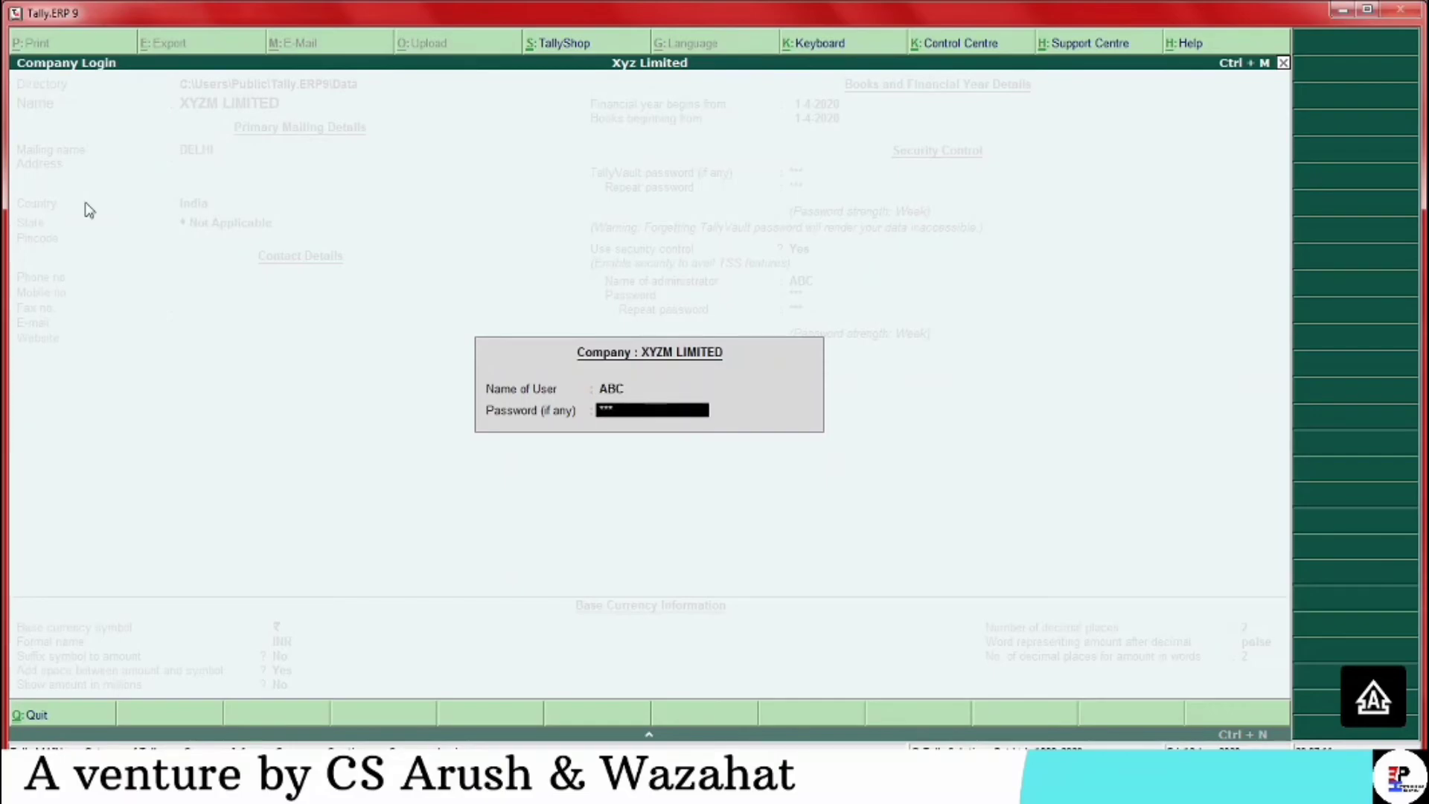
type("abc")
key("Return")
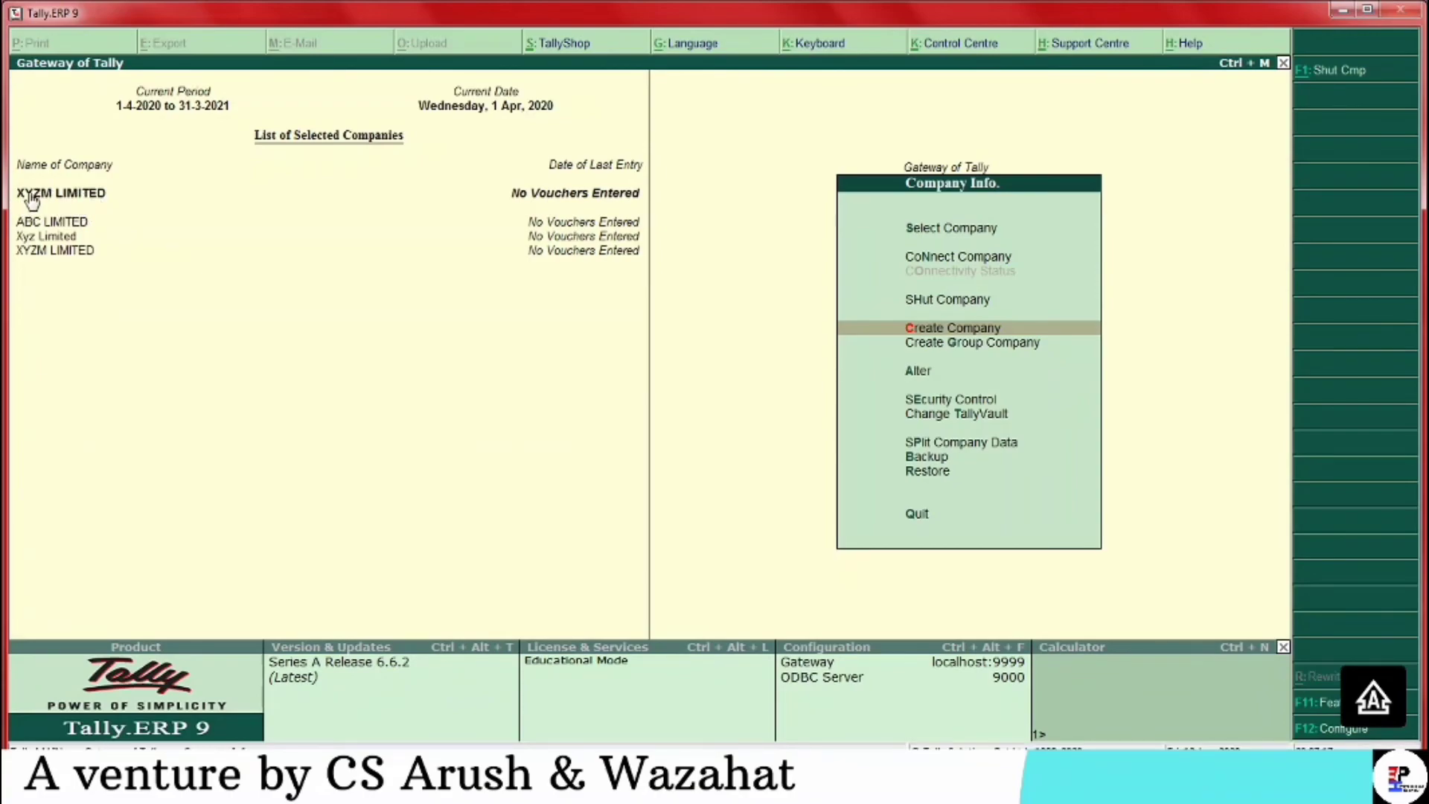
key("Up")
key("Up")
key("Up")
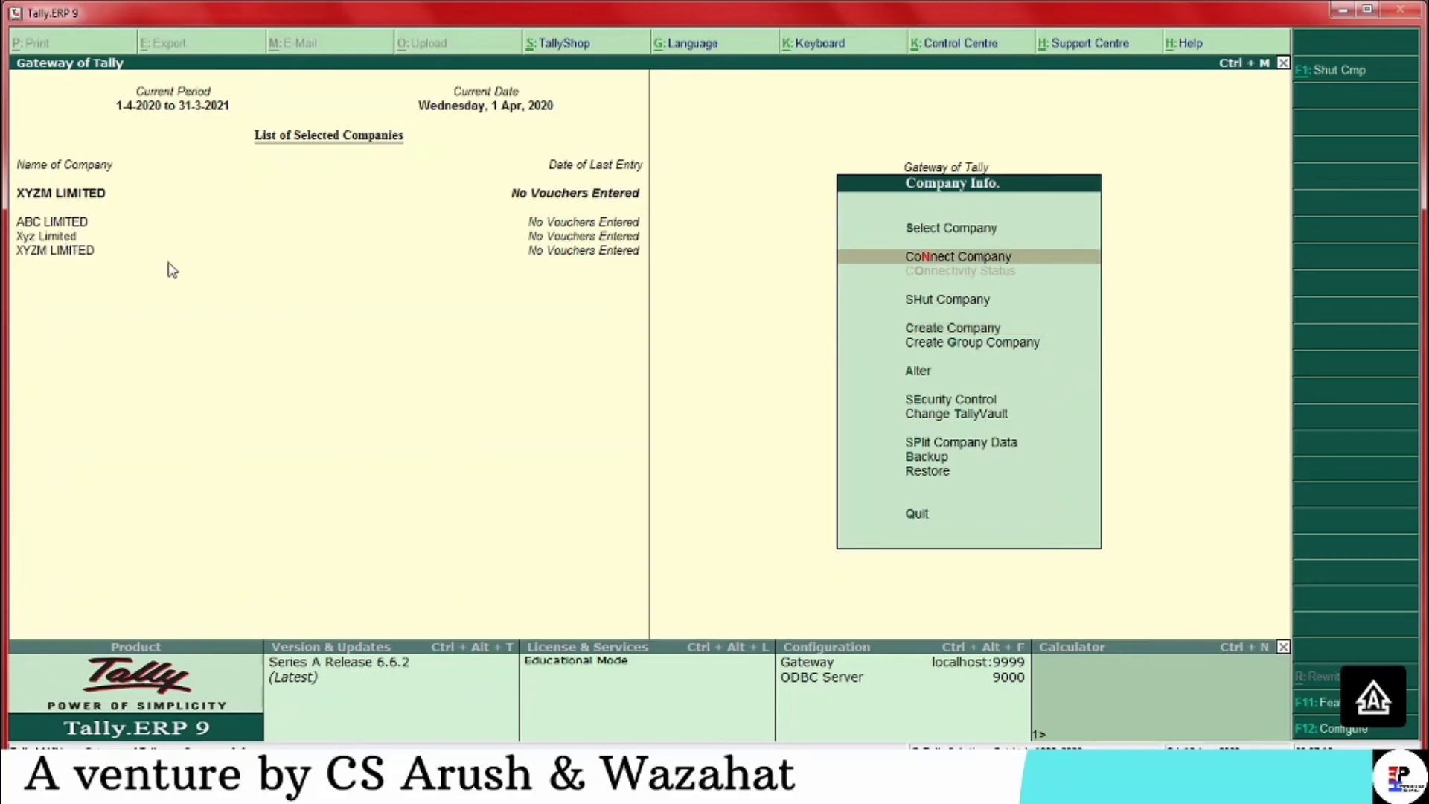
key("Return")
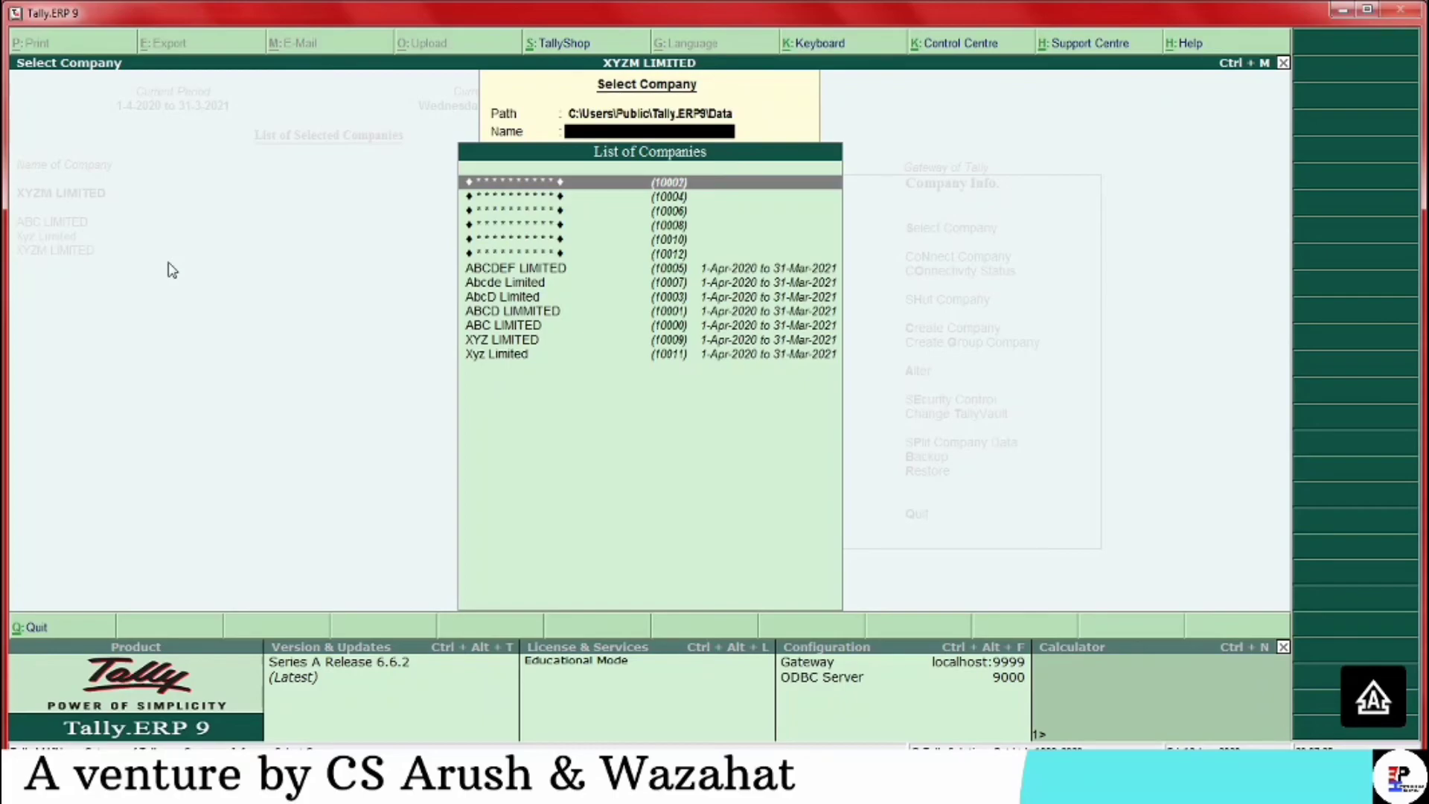
key("Down")
key("Down")
key("Down")
key("Down")
key("Down")
key("Down")
key("Down")
key("Up")
key("Up")
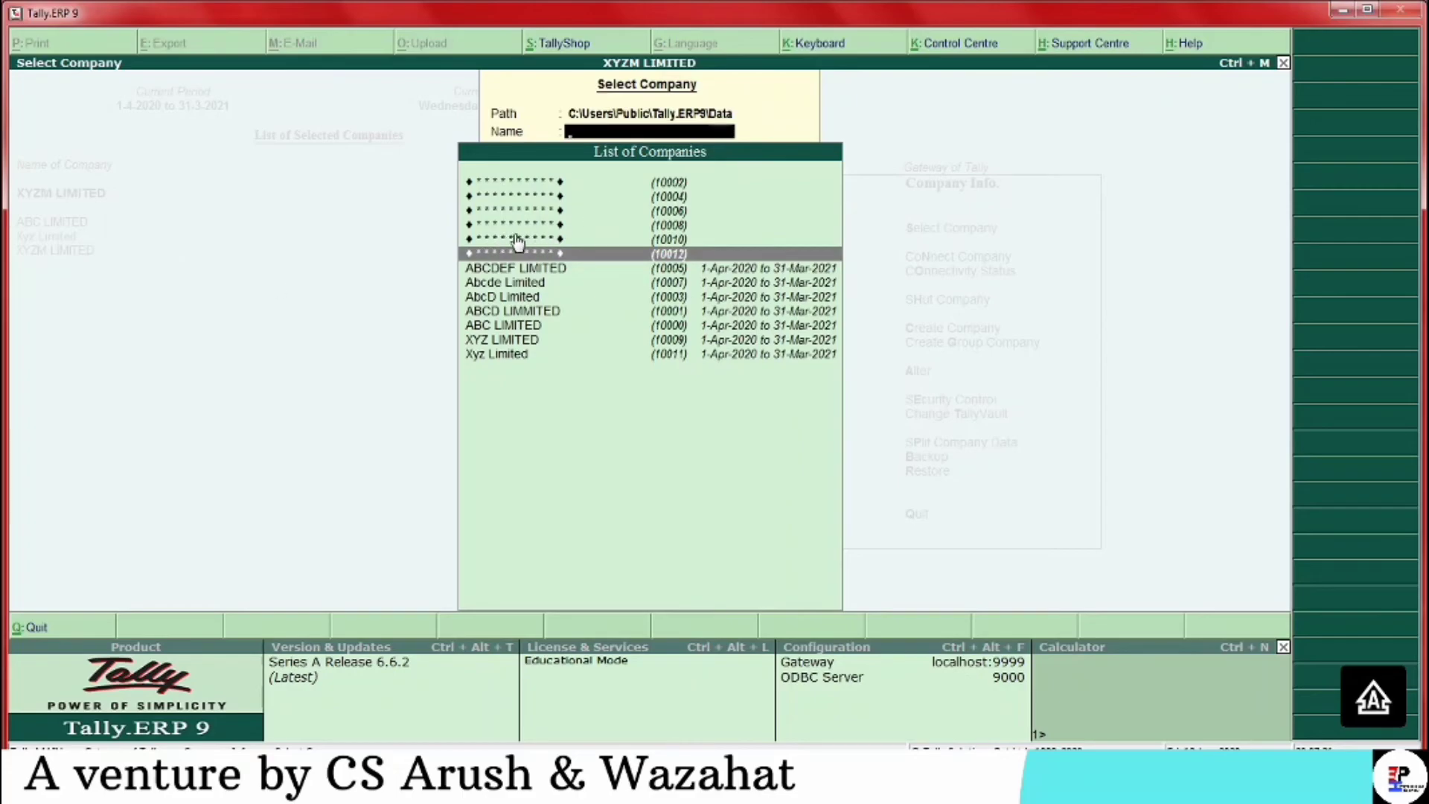
key("Up")
key("Up")
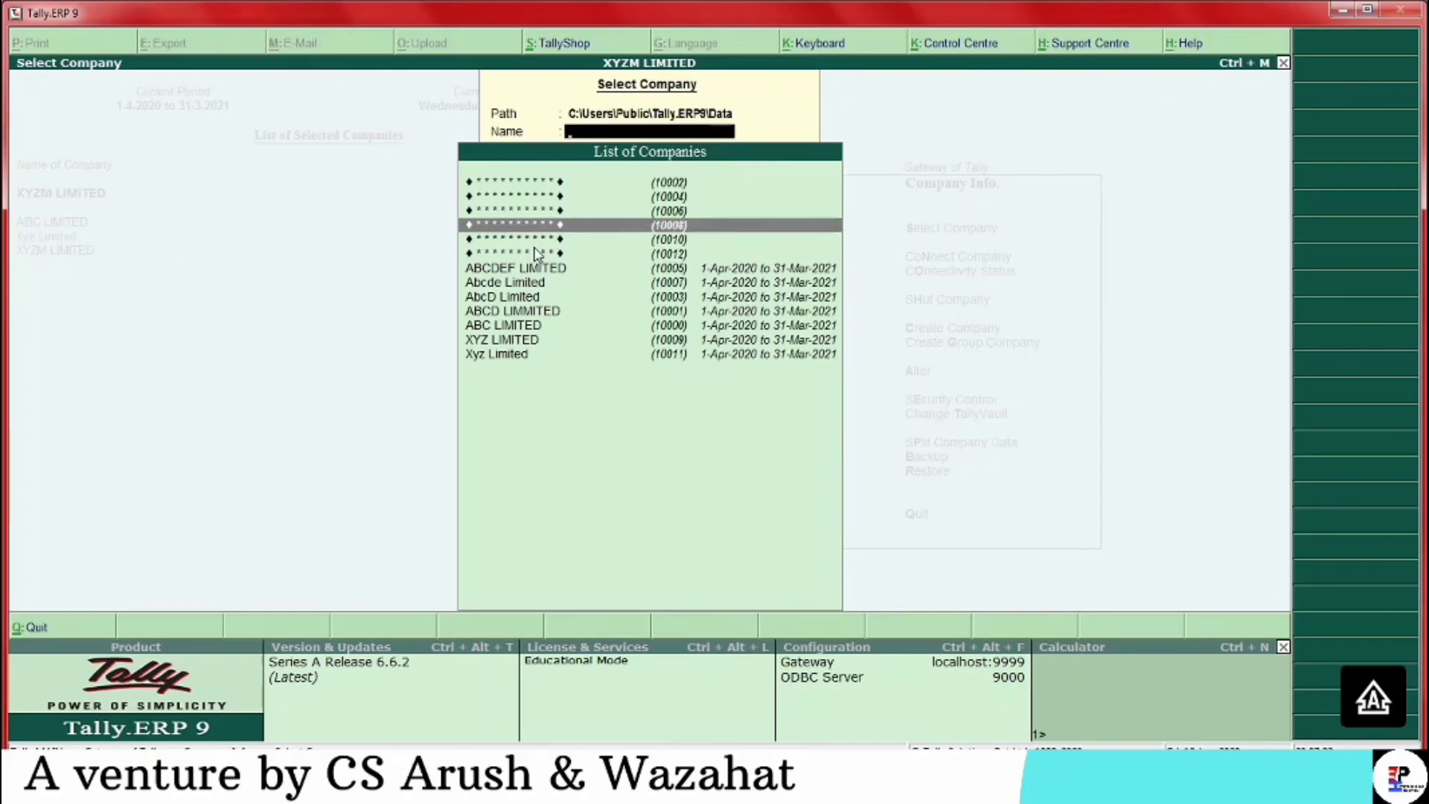
key("Down")
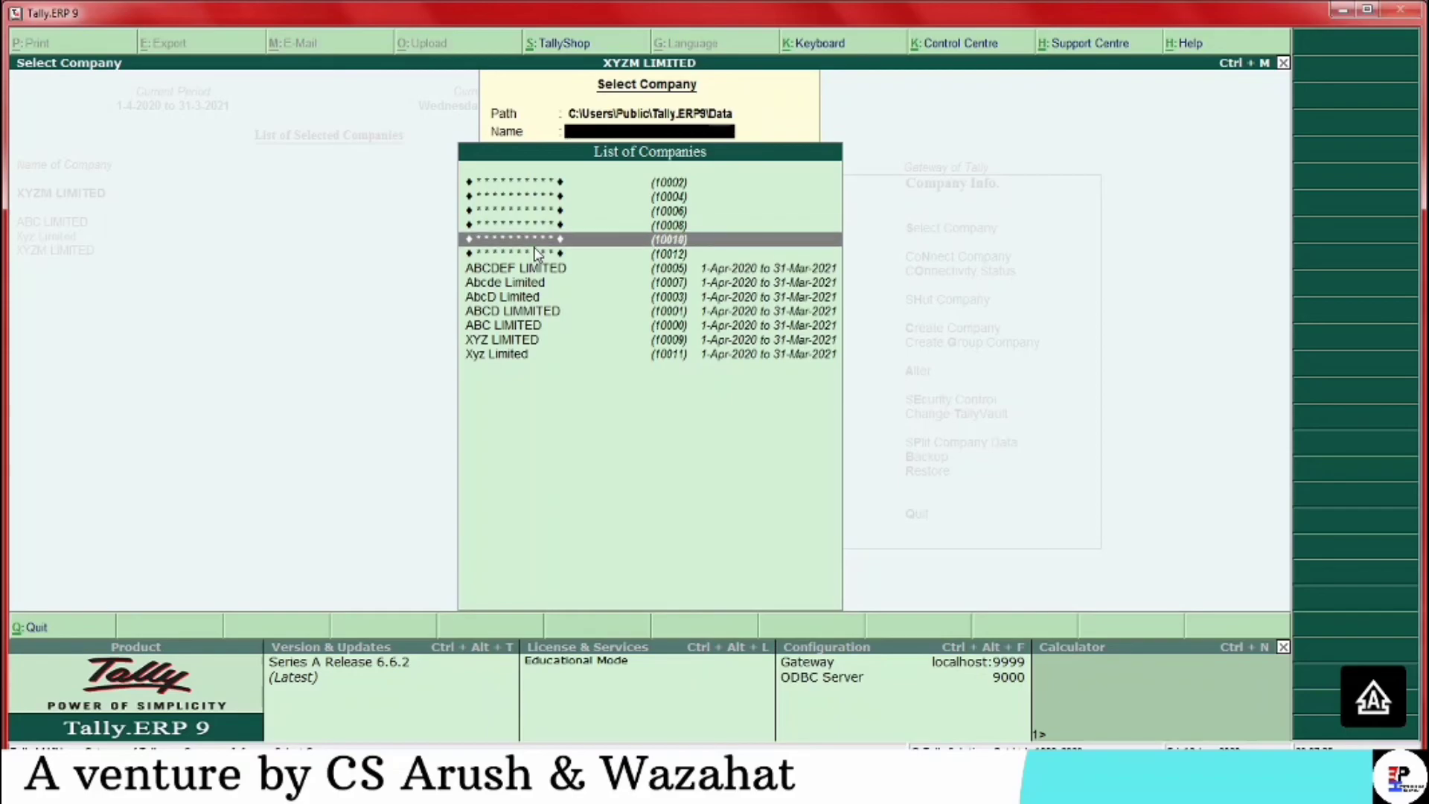
key("Down")
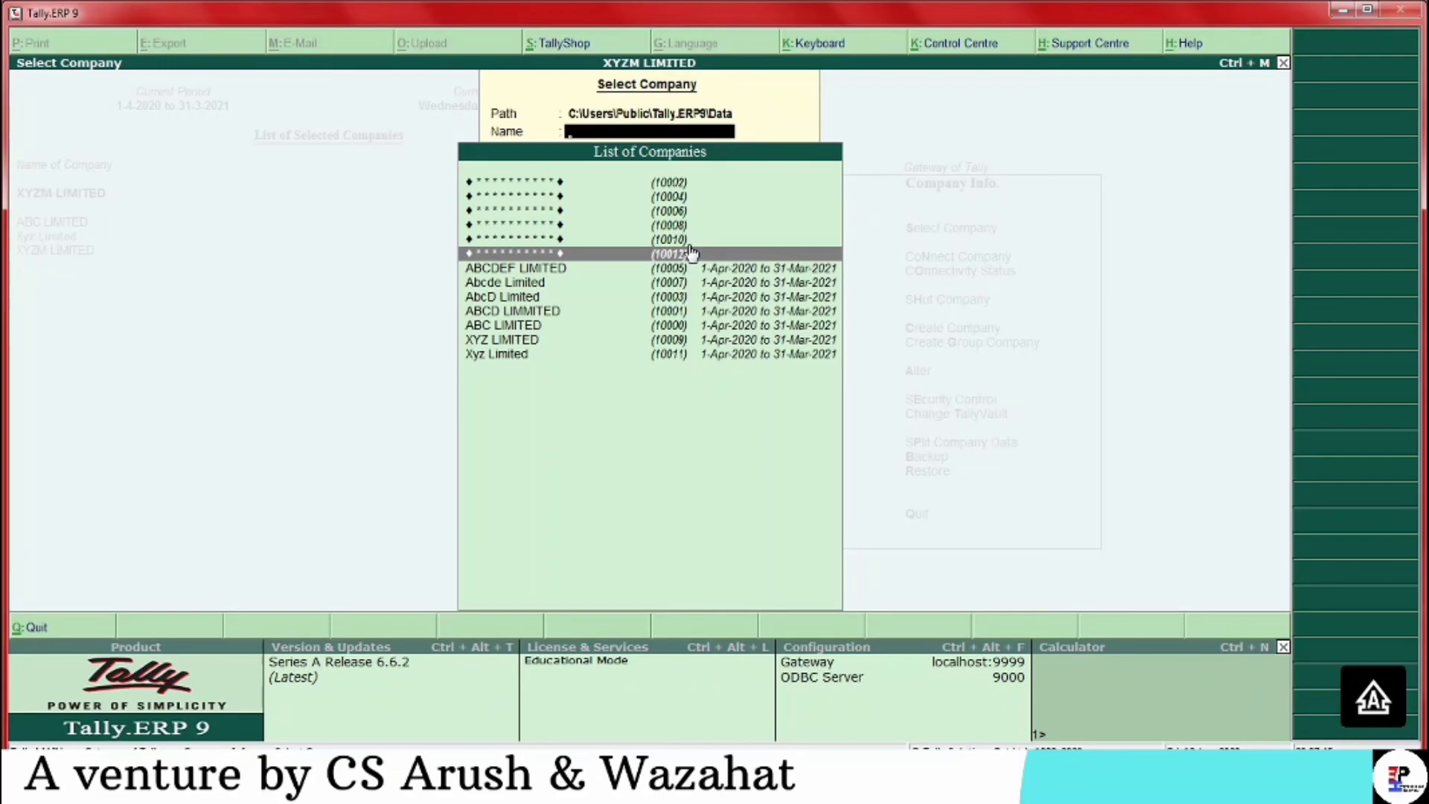
key("Escape")
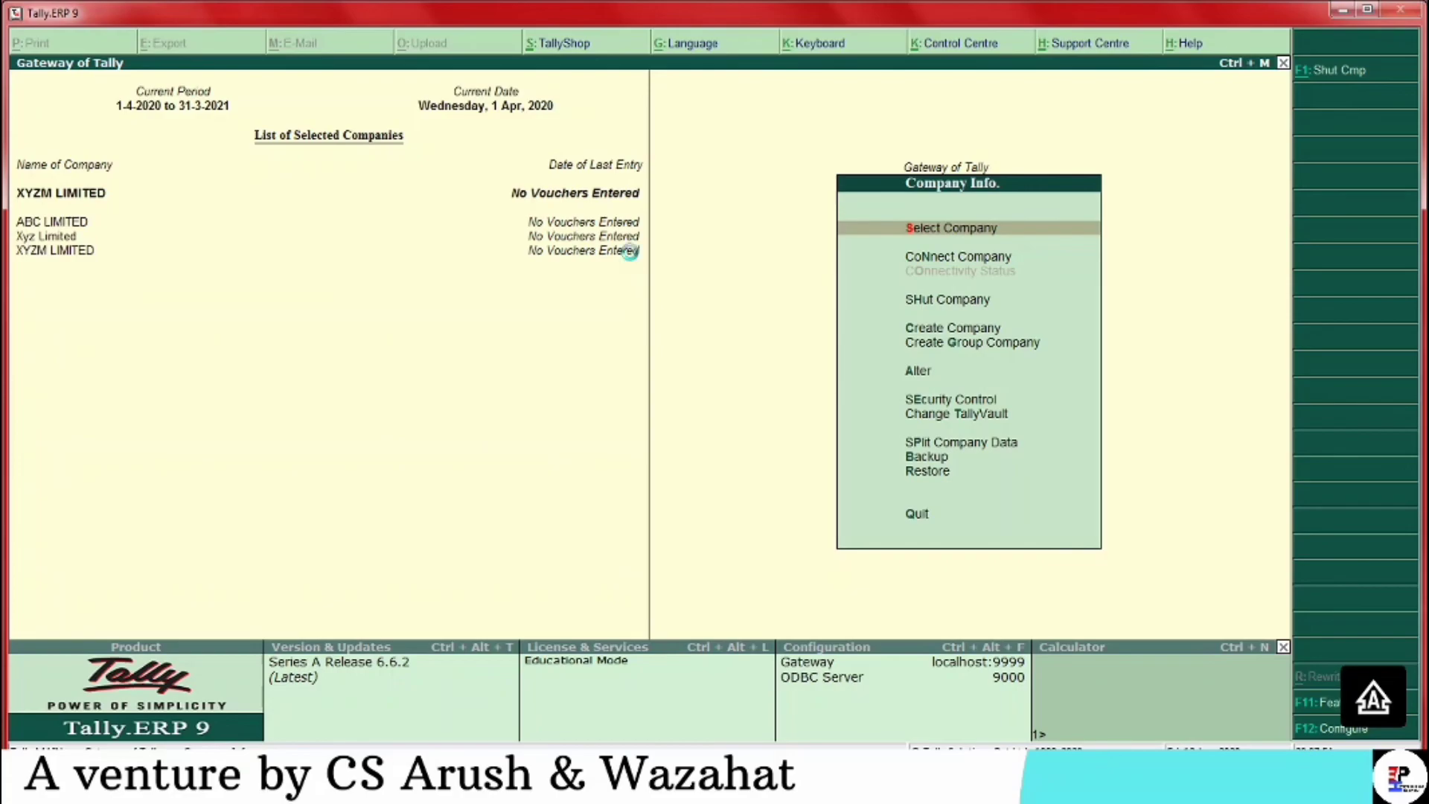
key("Down")
key("Down")
key("Down")
key("Down")
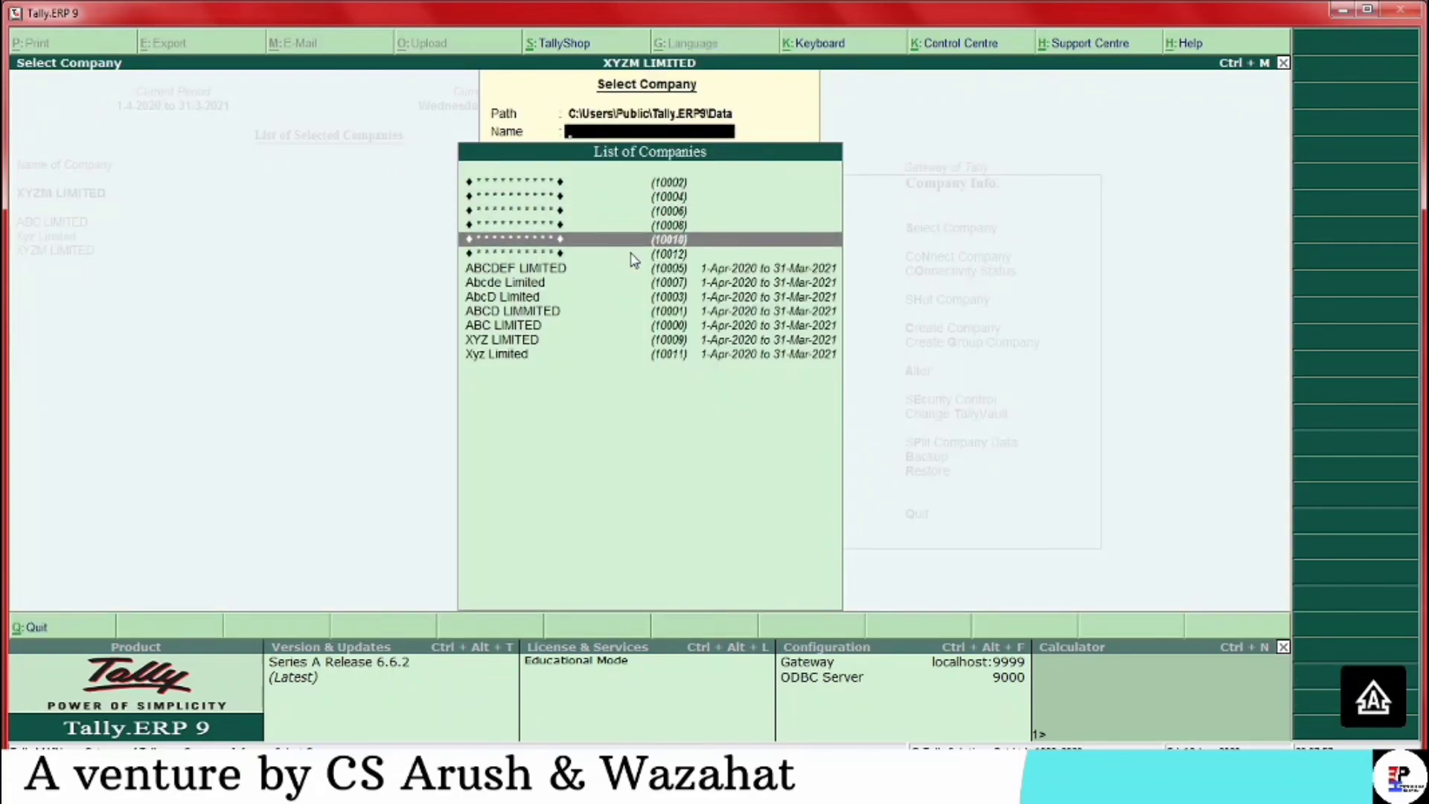
key("Down")
key("Escape")
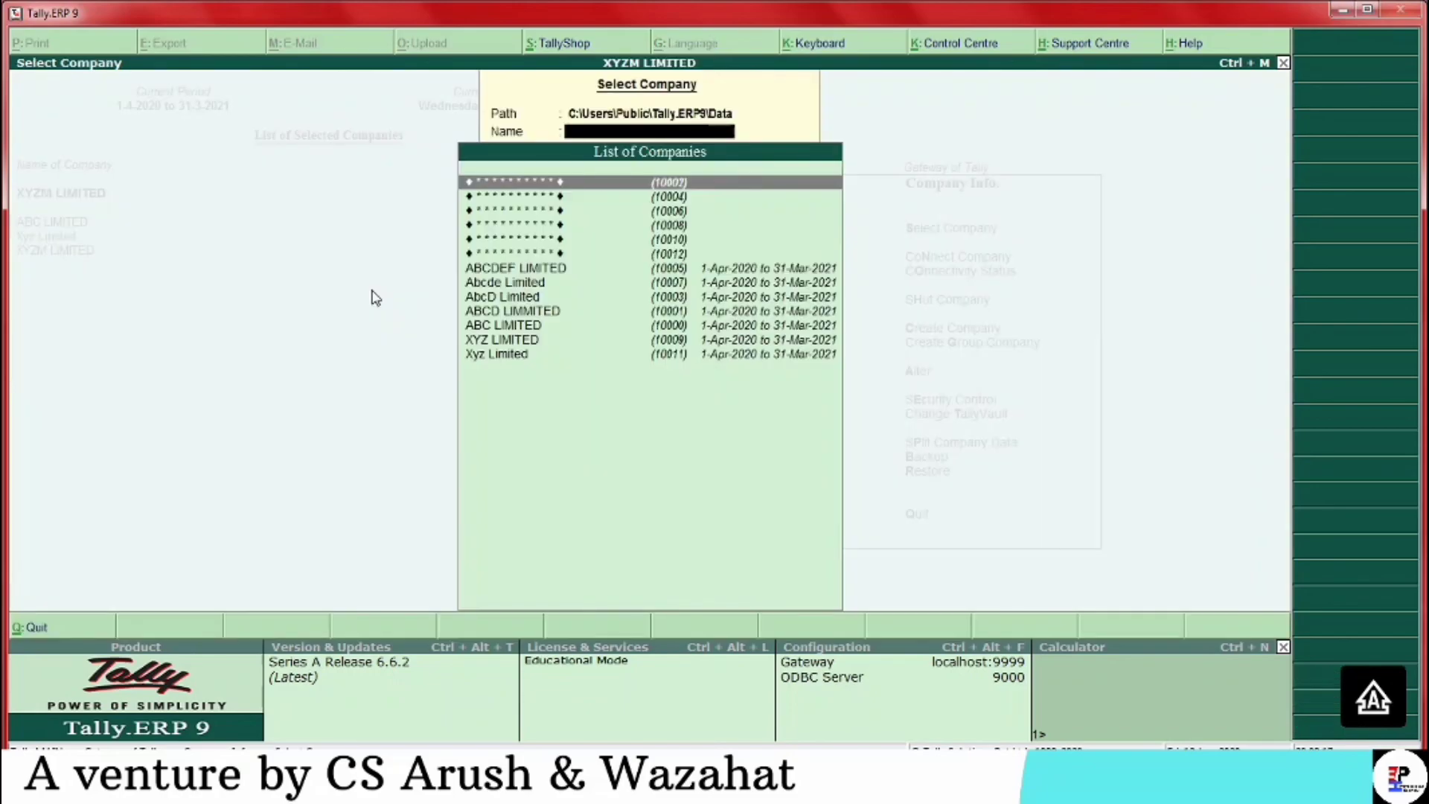
key("Down")
key("Down")
key("Down")
key("Down")
key("Down")
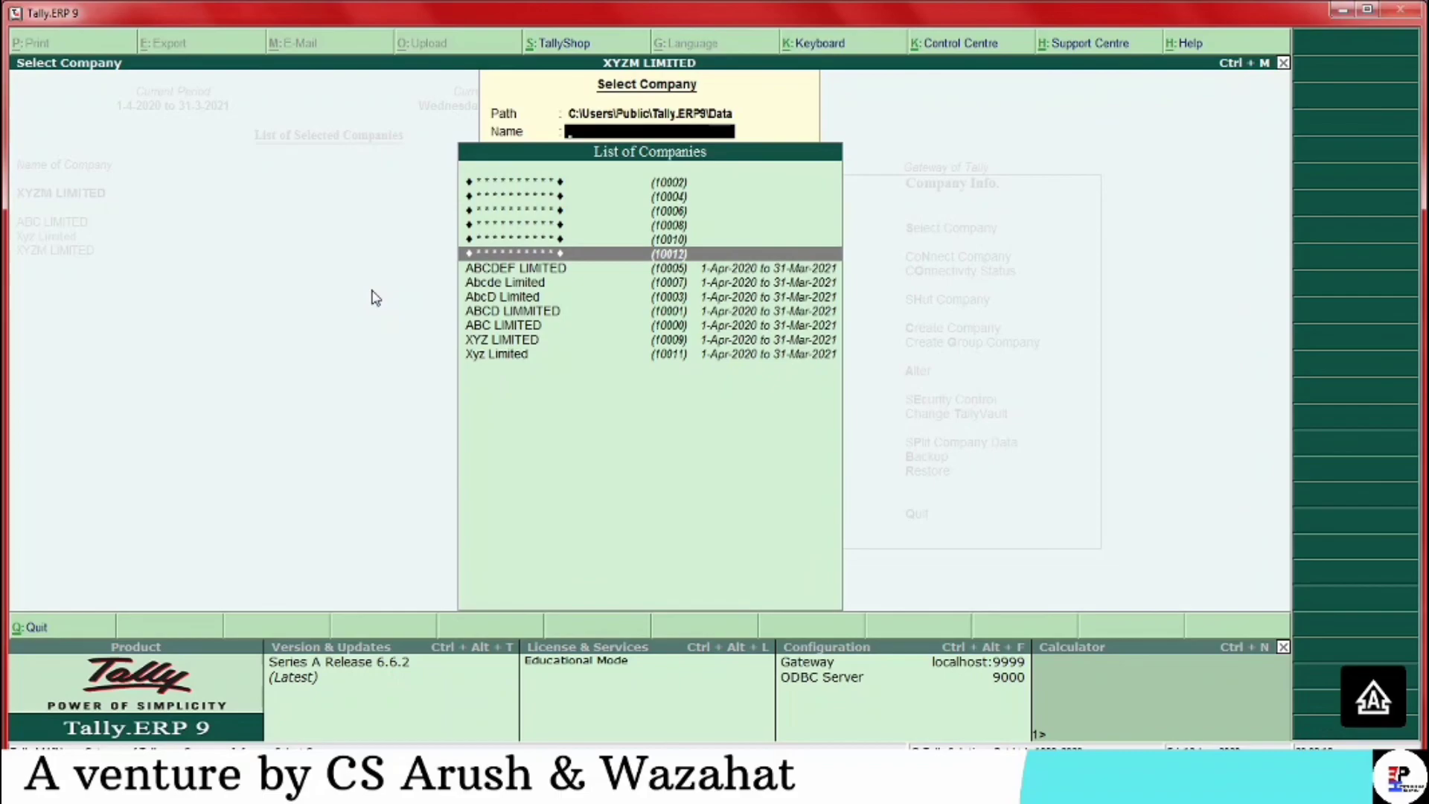
key("Escape")
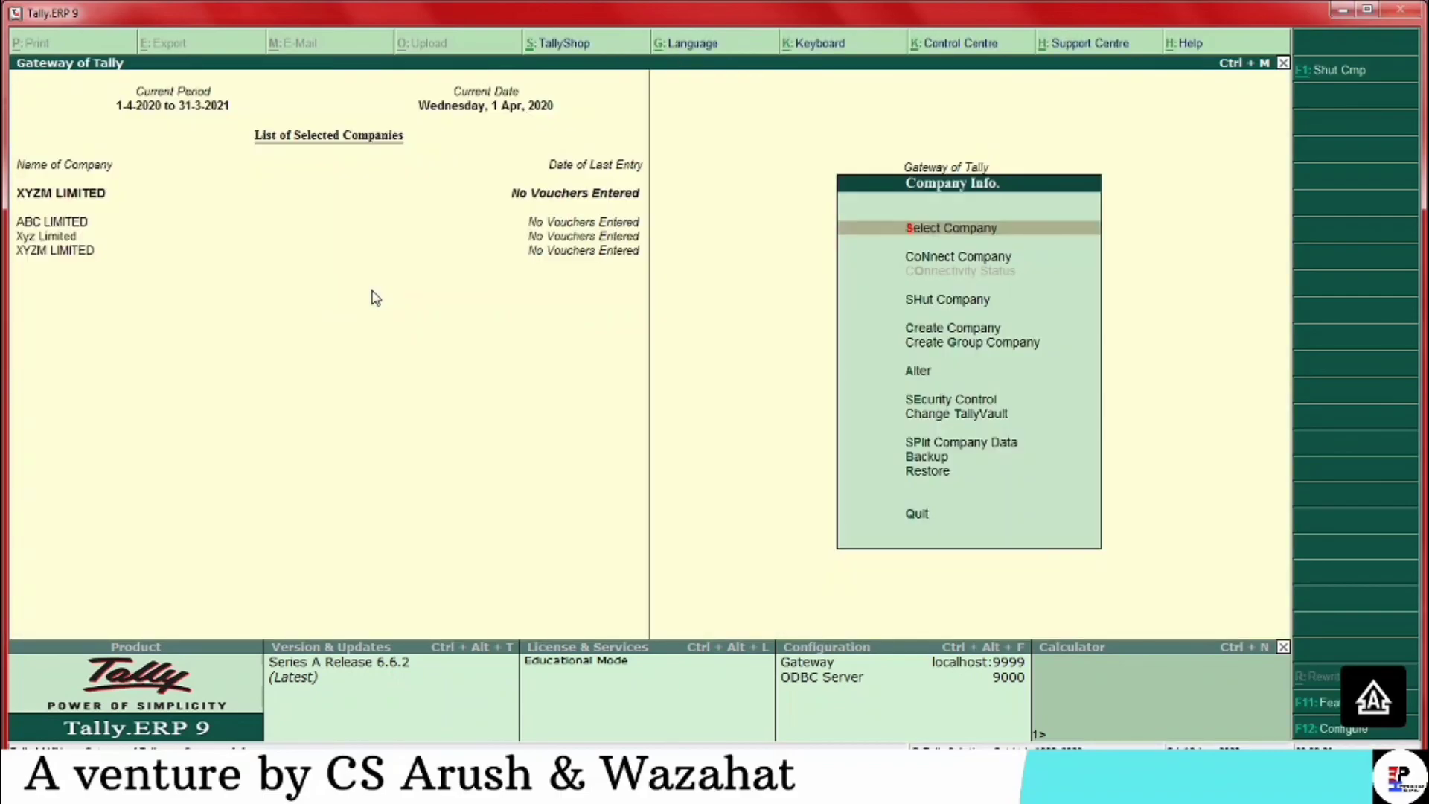